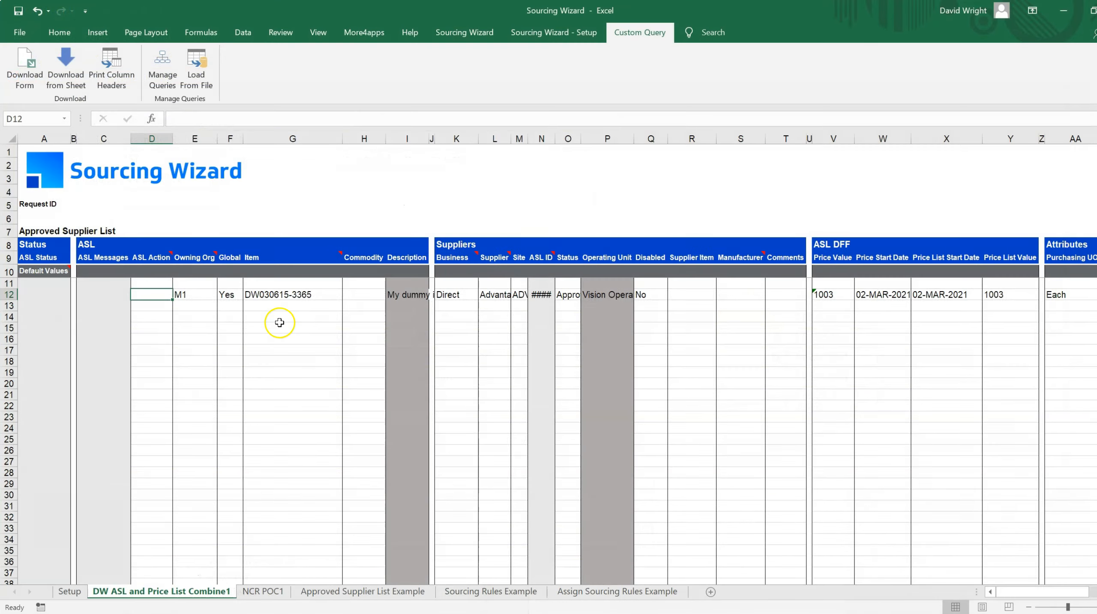
left_click(279, 319)
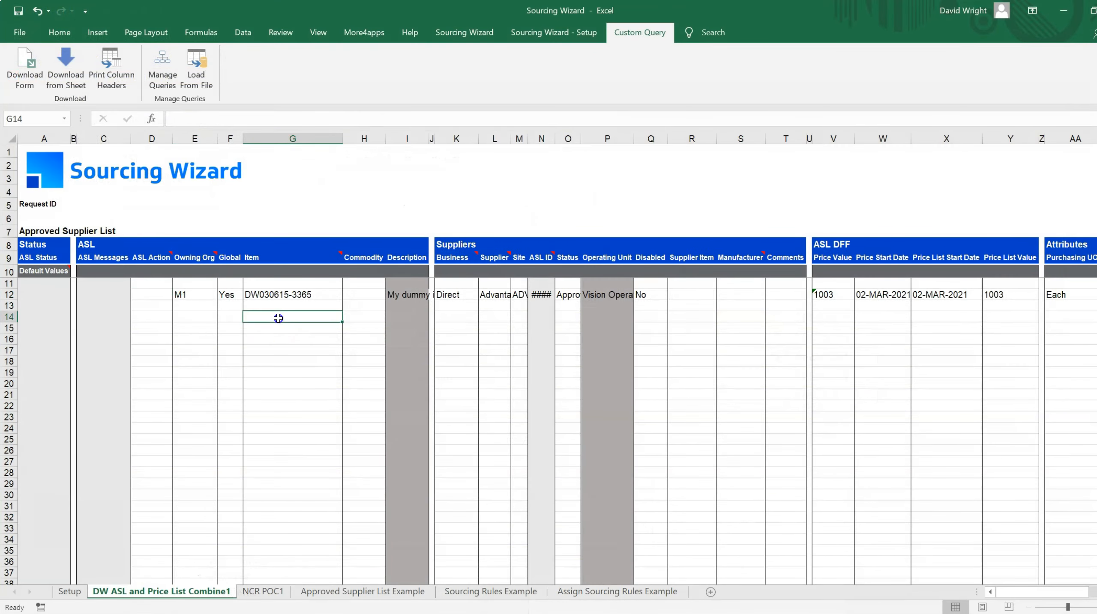
left_click(279, 295)
key("ctrl+c")
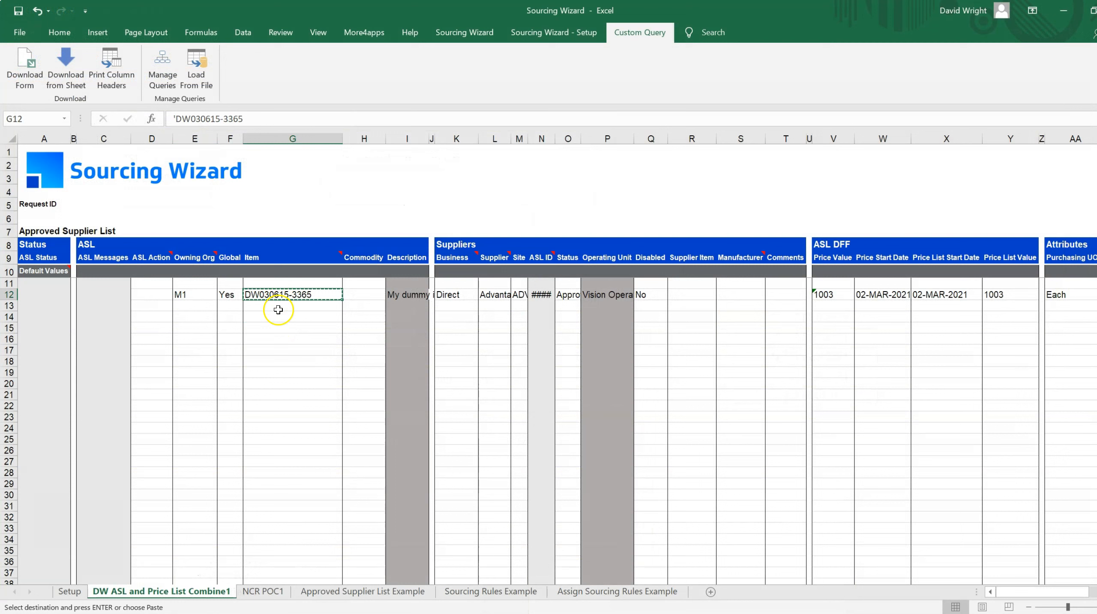
left_click(278, 319)
key("ctrl+v")
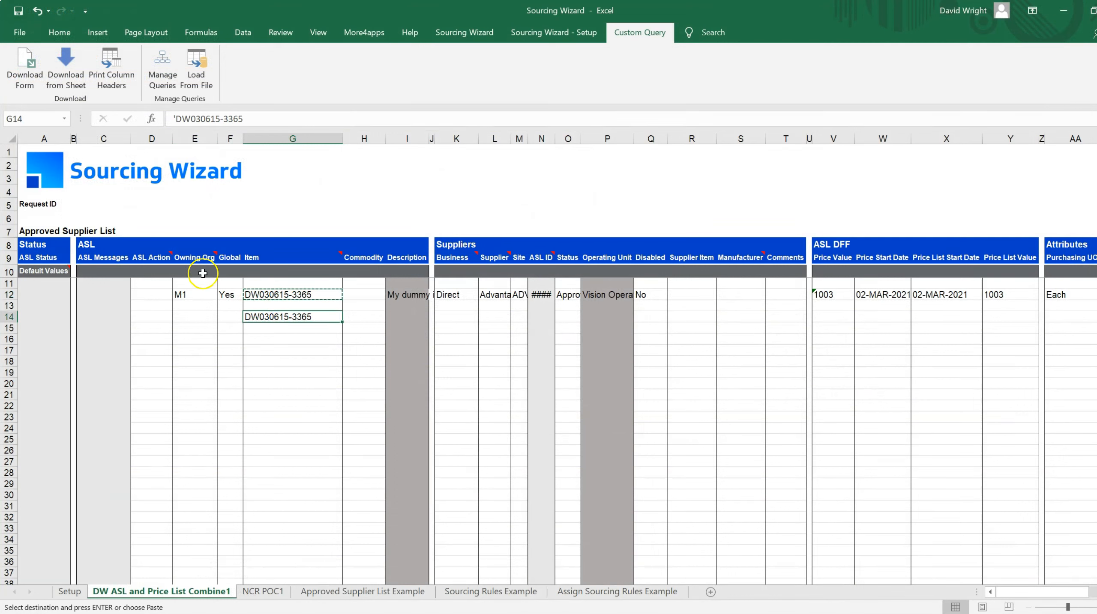
Step: Run a sheet-based download for row 14 with the "DW ASL with Price list" query set and dismiss the completion messages
left_click(68, 89)
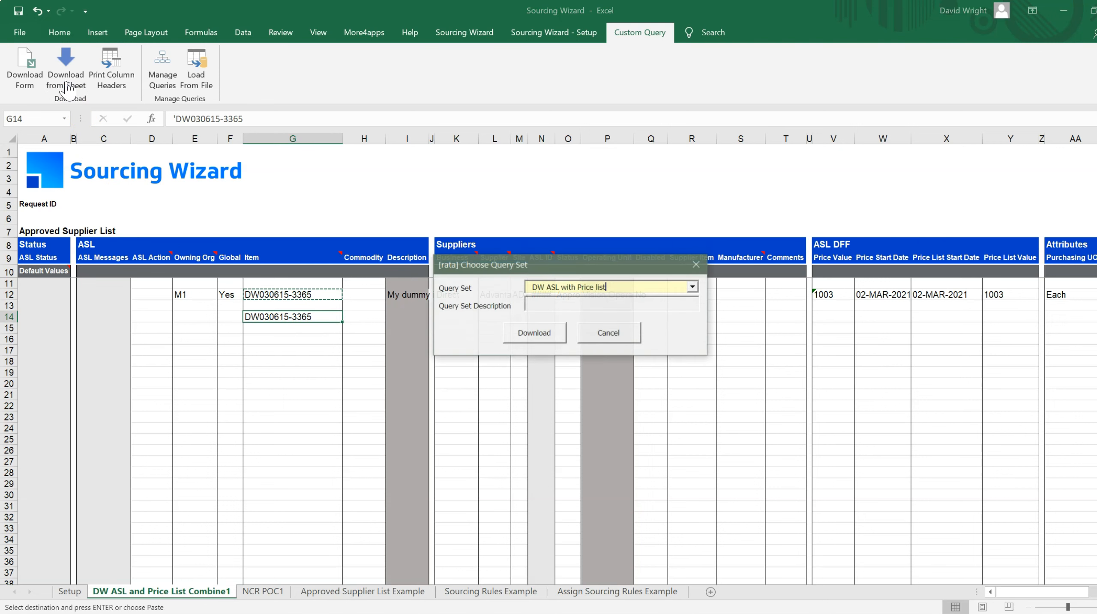
left_click(515, 332)
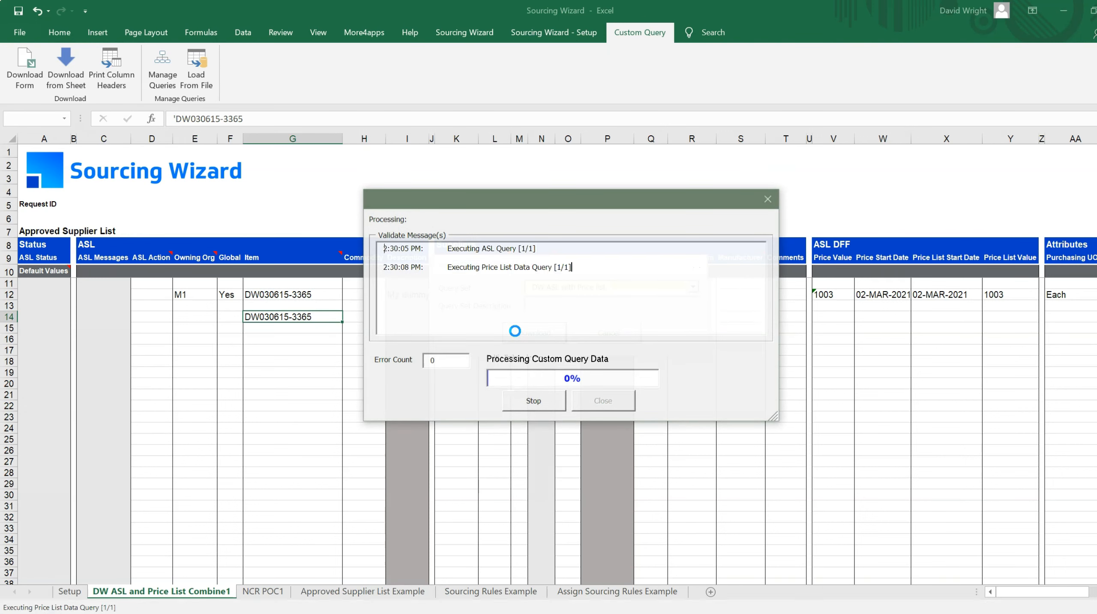
left_click(563, 367)
left_click(580, 359)
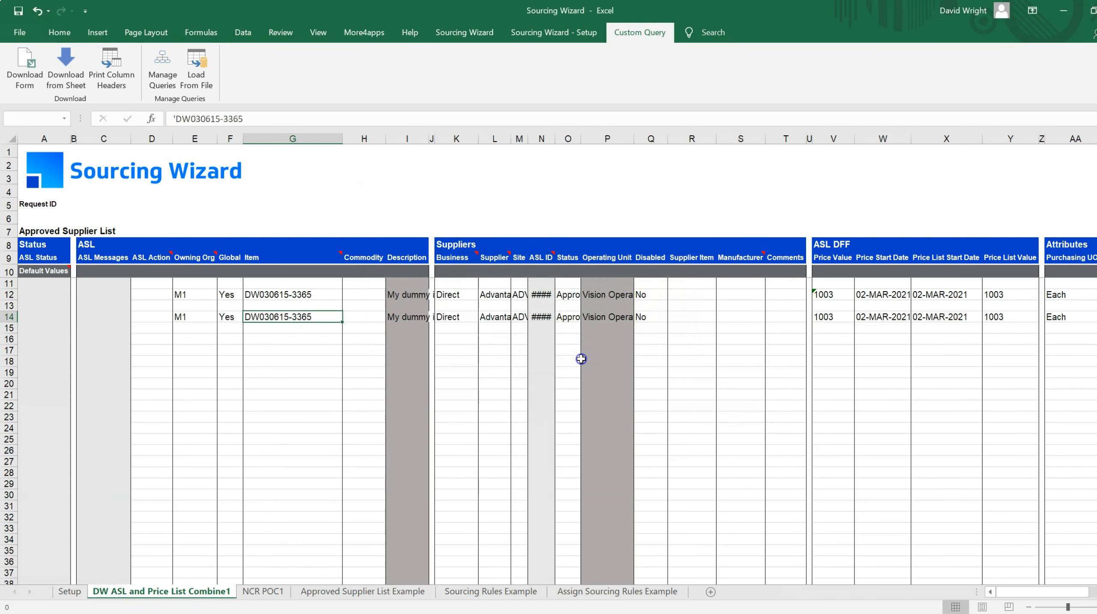
Step: Enter DW% as the item in row 17 and copy the supplier Advantage Corp from row 14 into the same row
left_click(305, 350)
type("DW%")
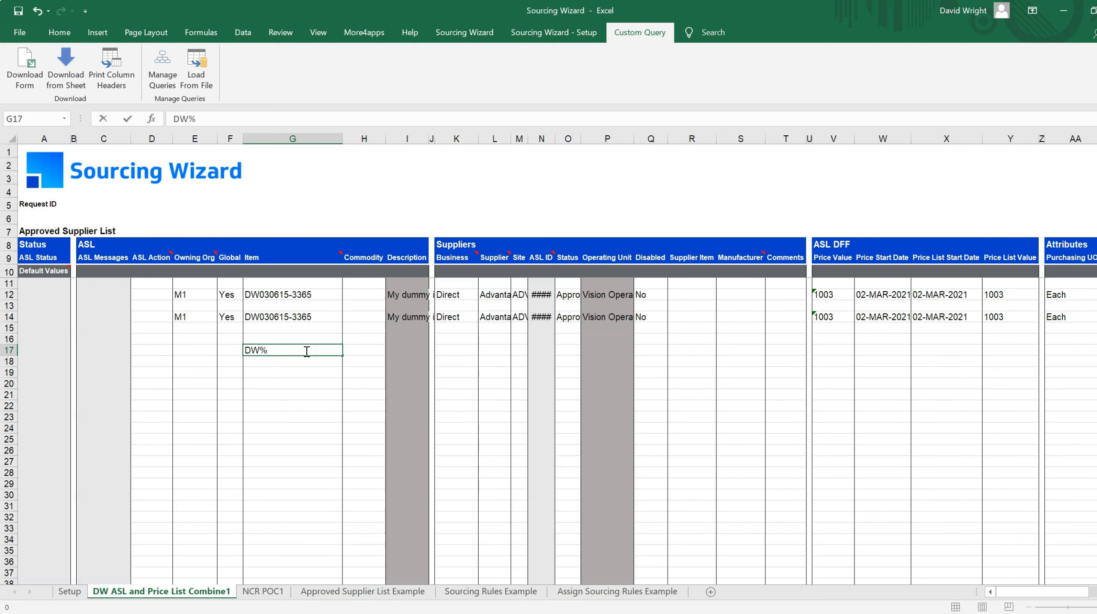
left_click(490, 317)
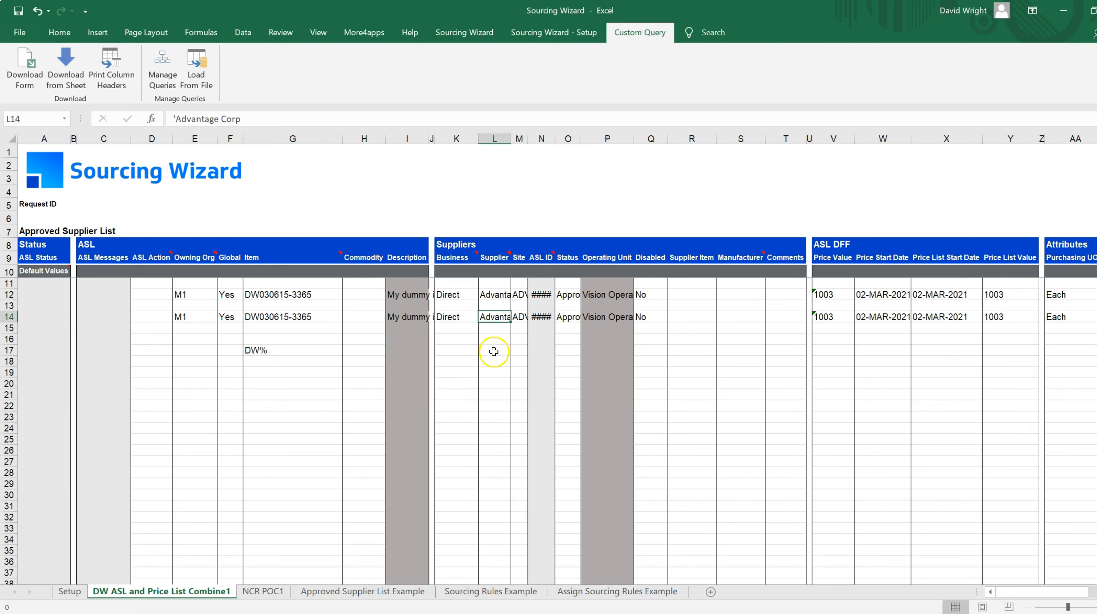
left_click(493, 353)
key("ctrl+v")
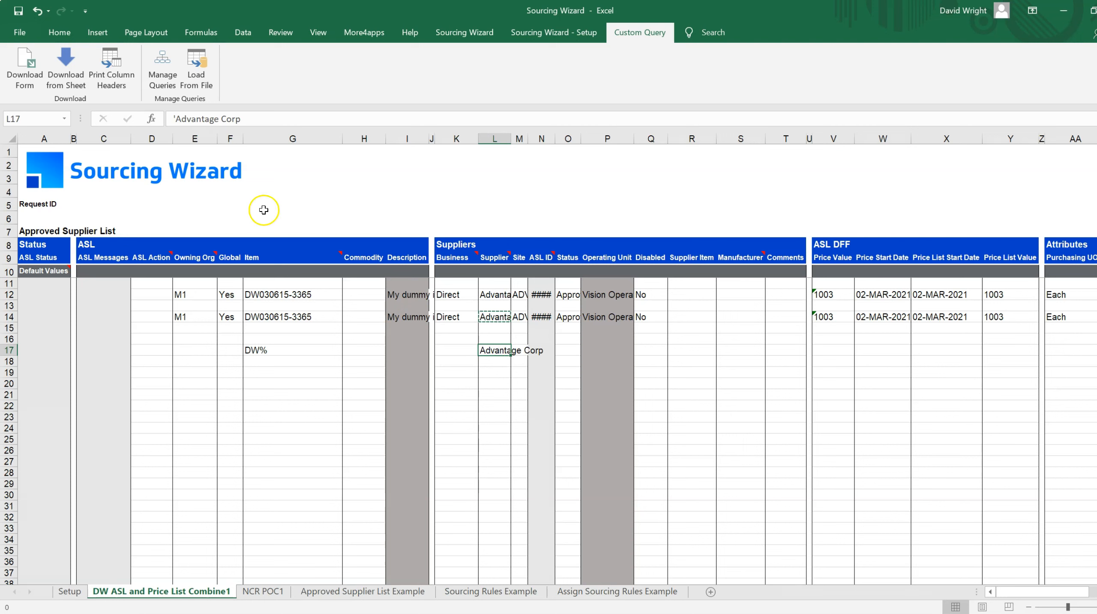
Step: Run the sheet-based download for the item and supplier criteria in row 17 and dismiss the completion messages
left_click(79, 82)
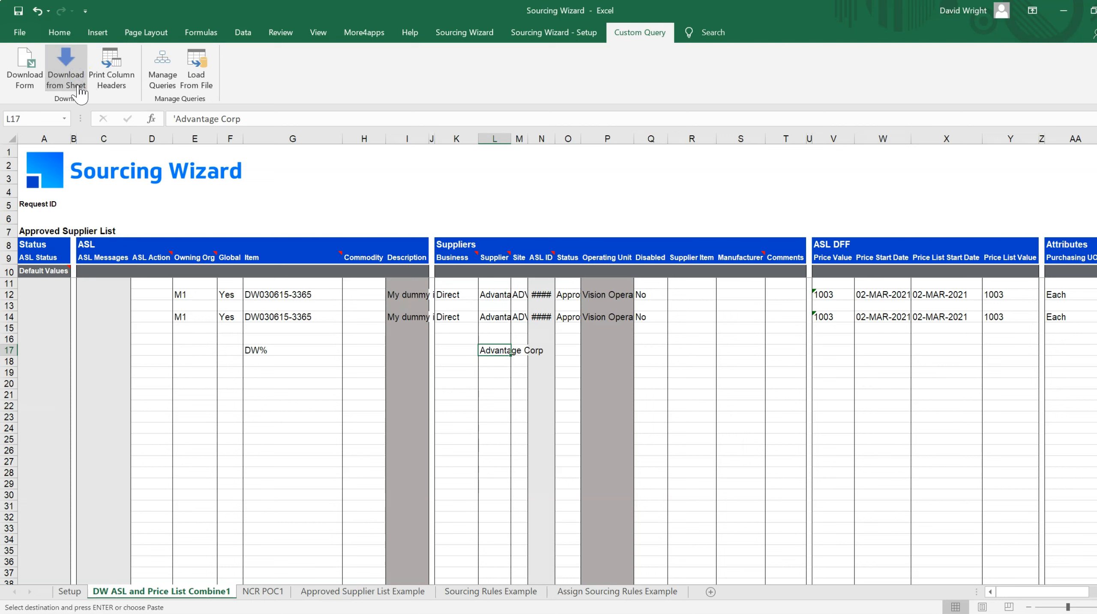
left_click(524, 337)
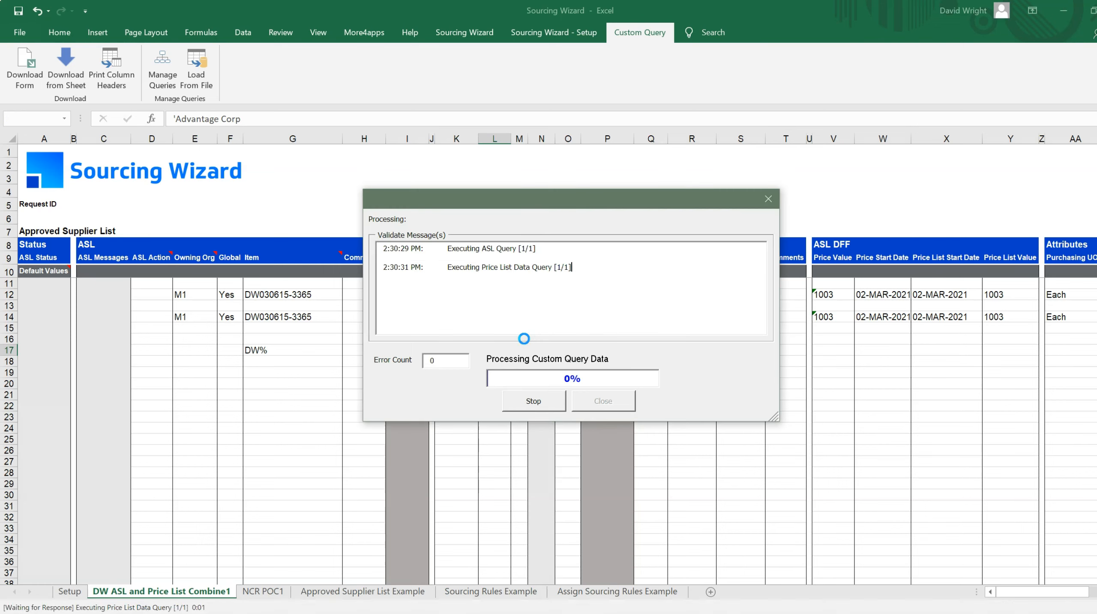
left_click(553, 366)
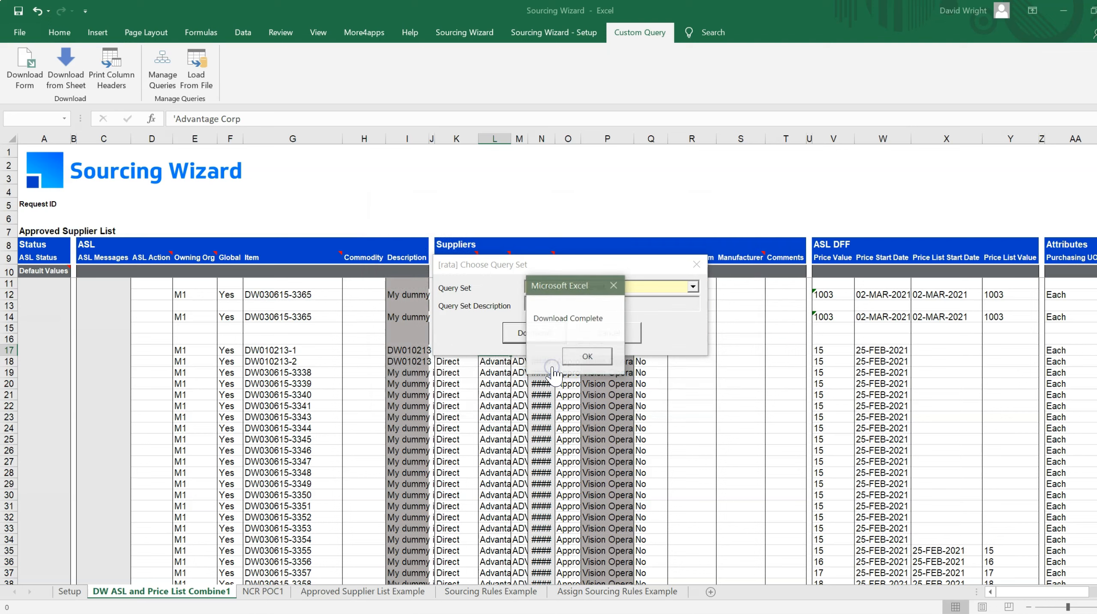
left_click(587, 356)
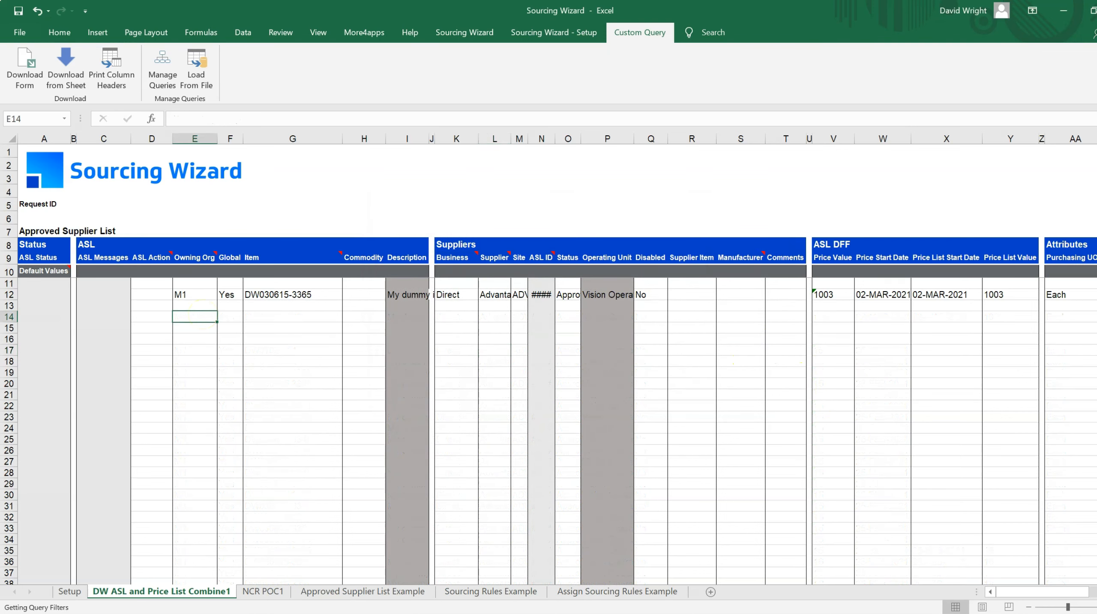
Step: Open the download form for "DW ASL with Price list" and add the ASL filter SUPPLIER Like Ad%
left_click(27, 72)
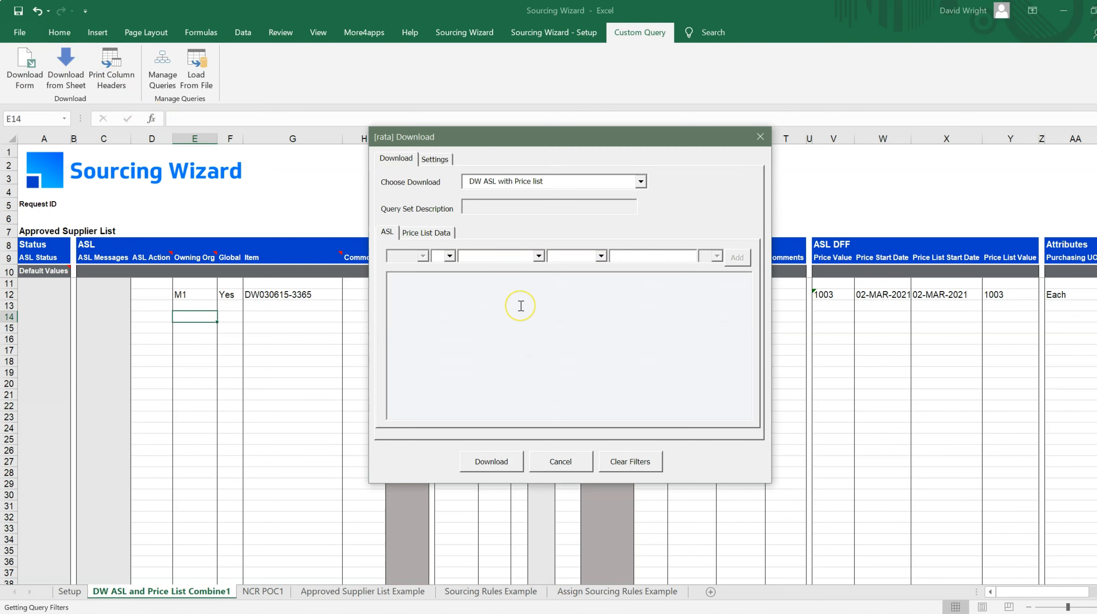
left_click(539, 257)
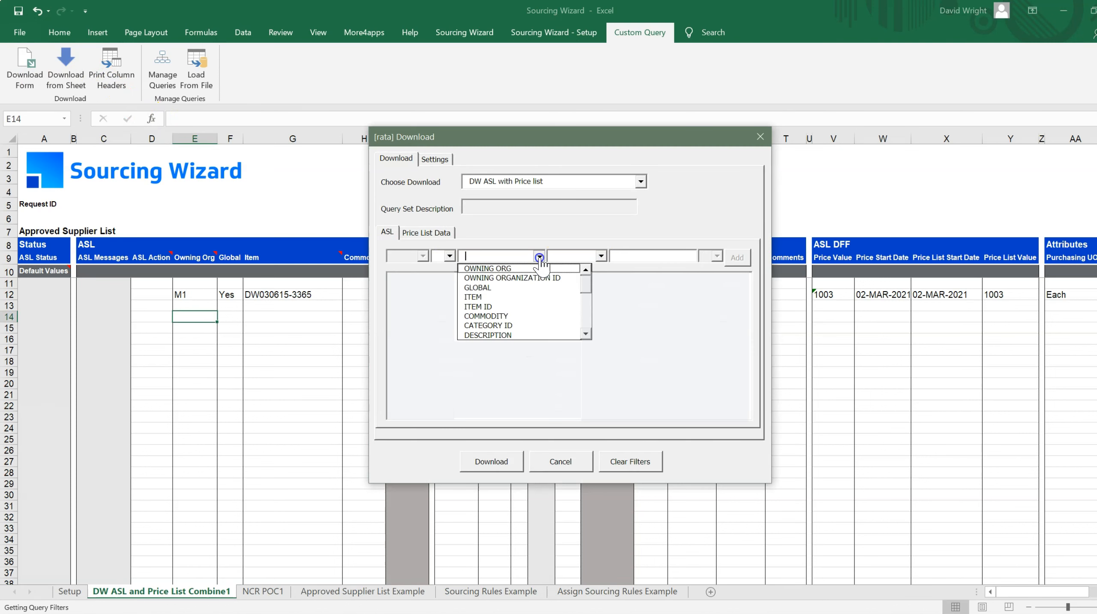
left_click(586, 333)
left_click(587, 333)
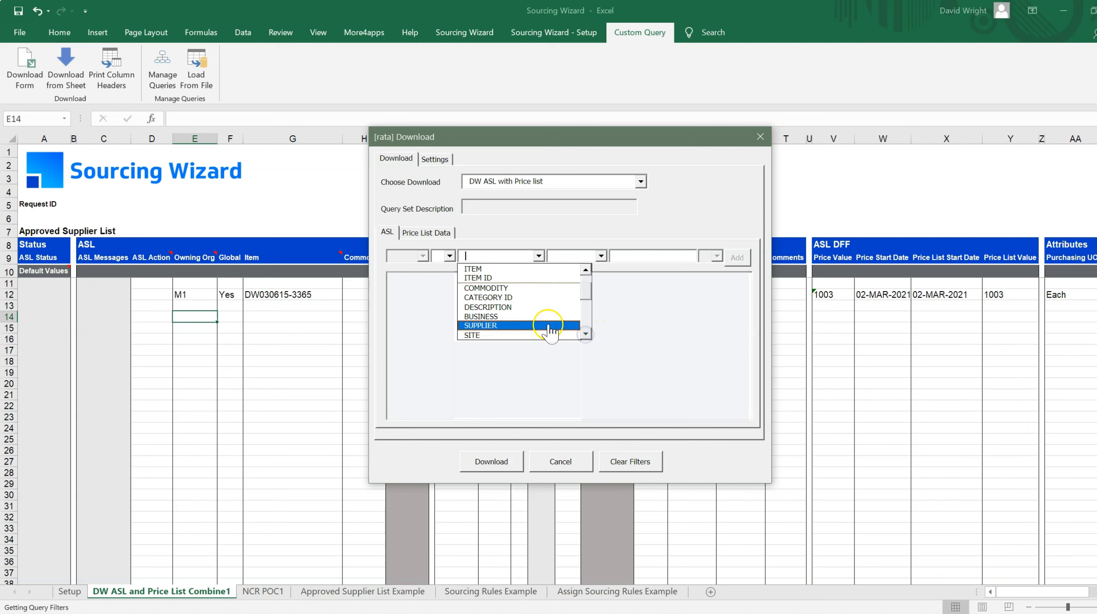
left_click(546, 326)
left_click(601, 257)
left_click(575, 338)
left_click(636, 259)
type("Ad%")
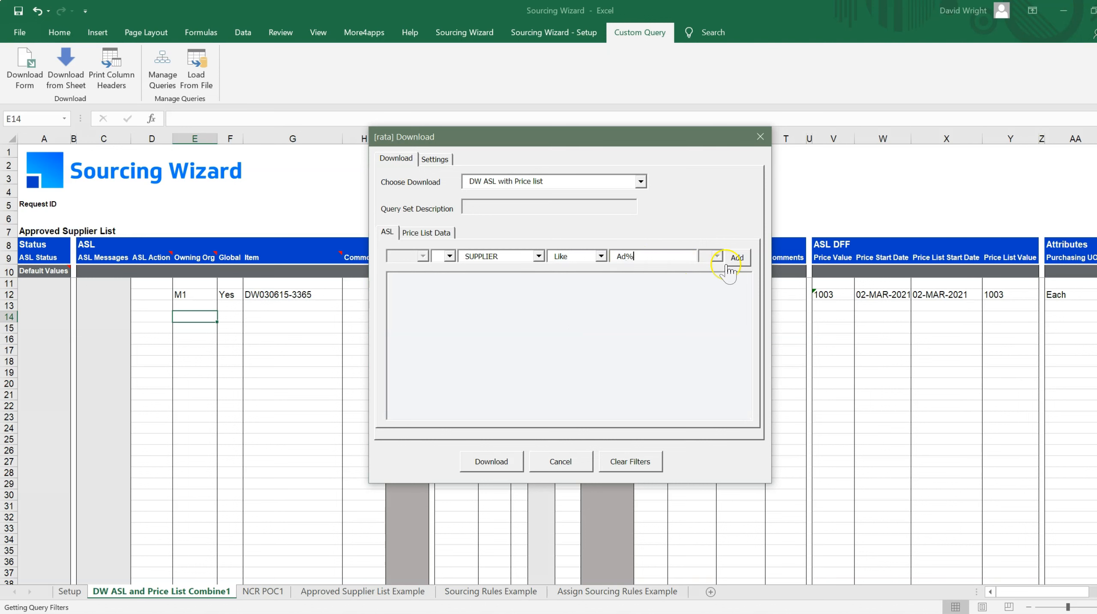
left_click(728, 266)
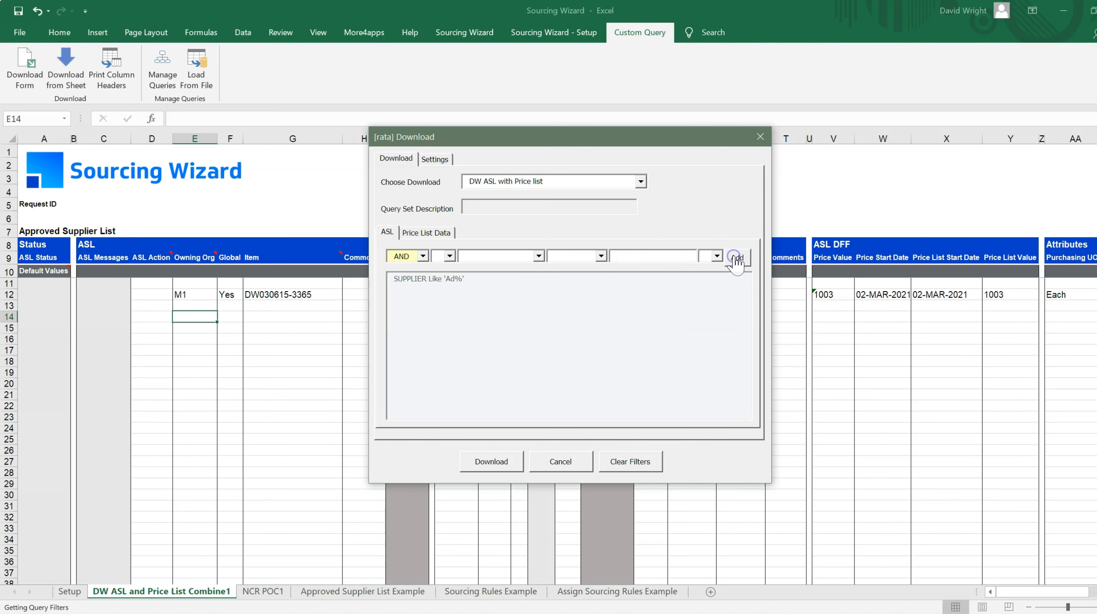
Step: Add a second ASL filter, AND ITEM Like DW03%, to the download criteria
left_click(538, 256)
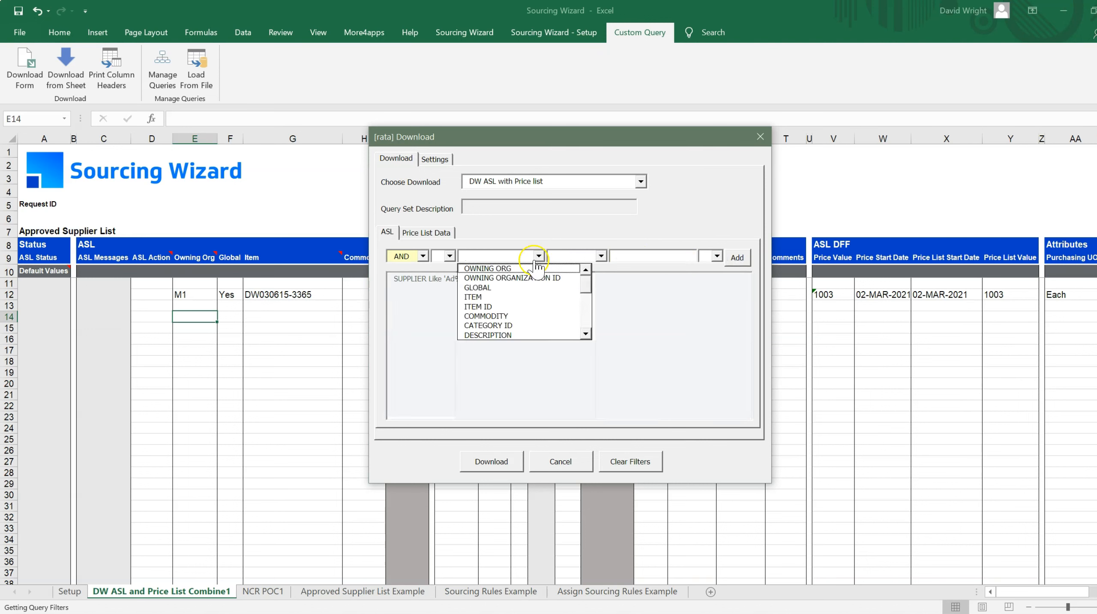
left_click(506, 296)
left_click(600, 257)
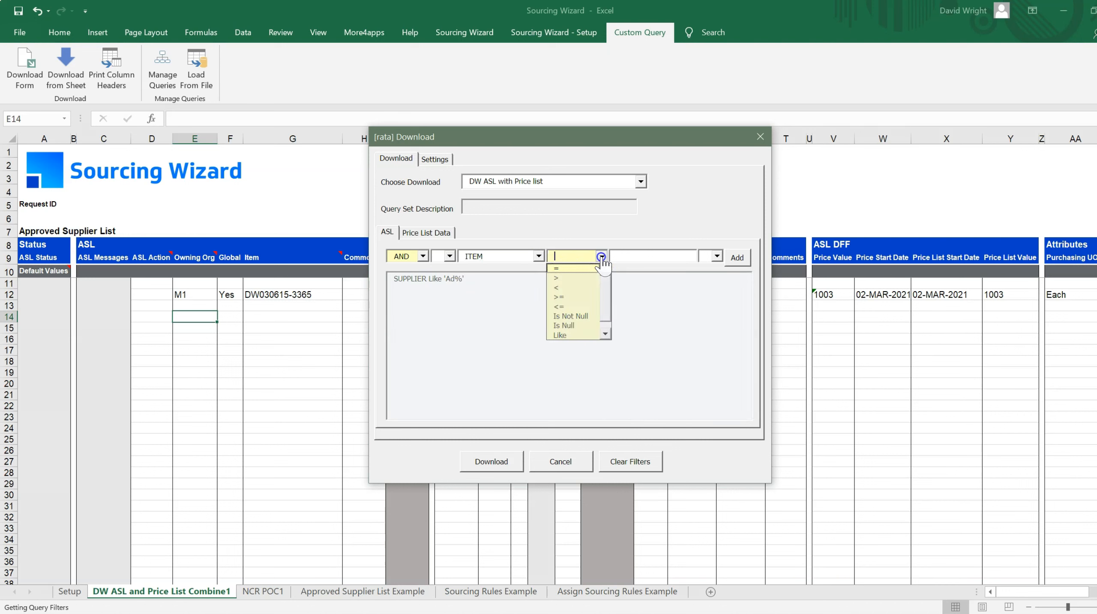
left_click(570, 337)
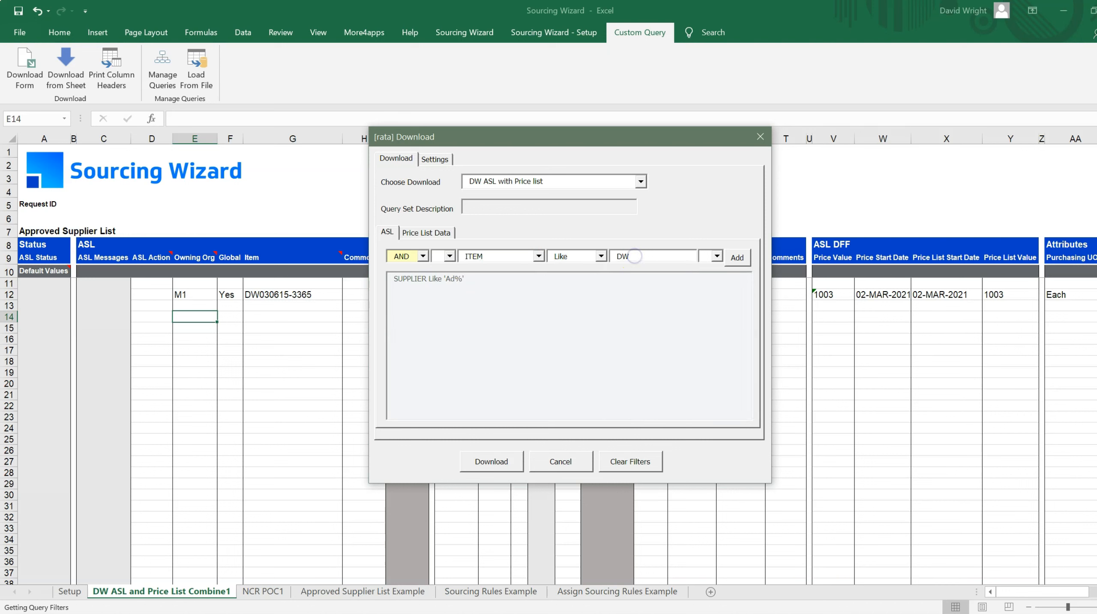
left_click(741, 258)
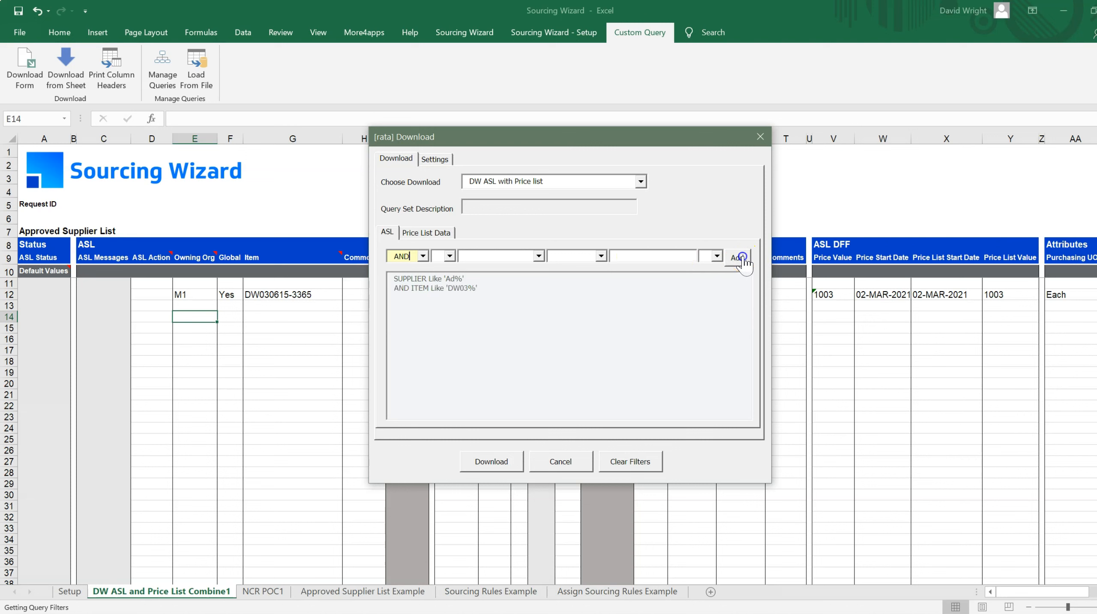
Step: Download the records matching the supplier and item filters and dismiss the completion messages
left_click(500, 463)
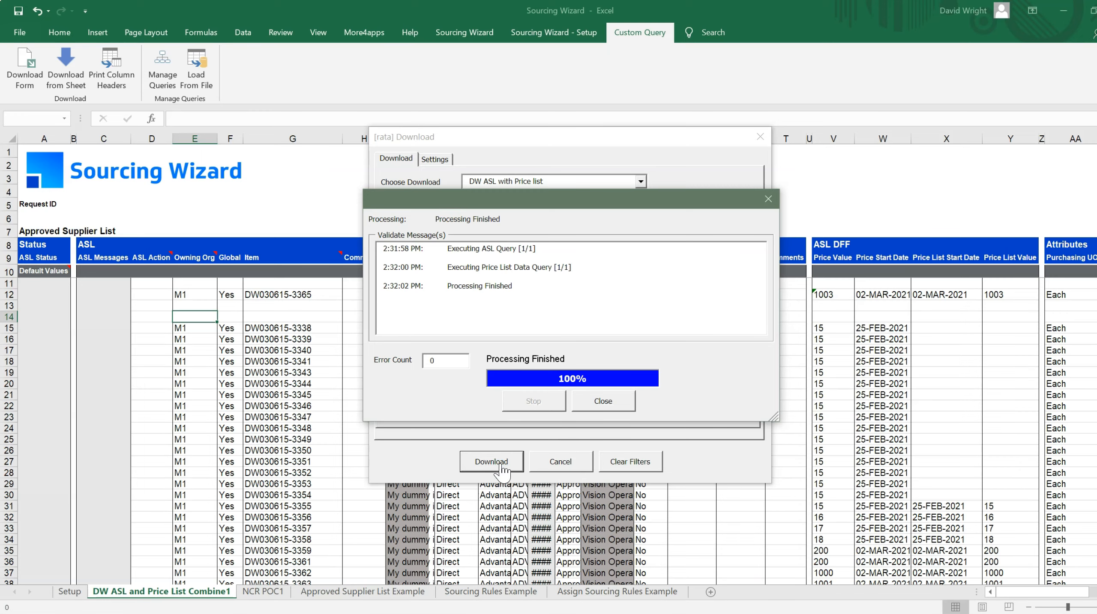
left_click(597, 400)
left_click(602, 358)
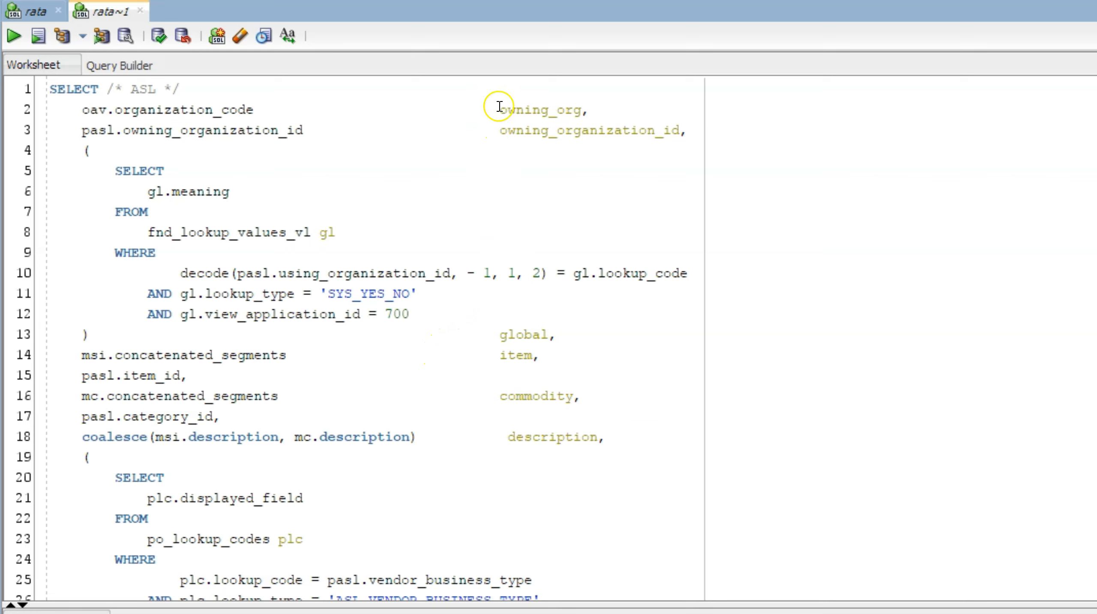
Step: Switch to the SQL worksheet and examine the ASL query's aliases owning_org, item, description, business, supplier and site
left_click_drag(499, 106, 582, 107)
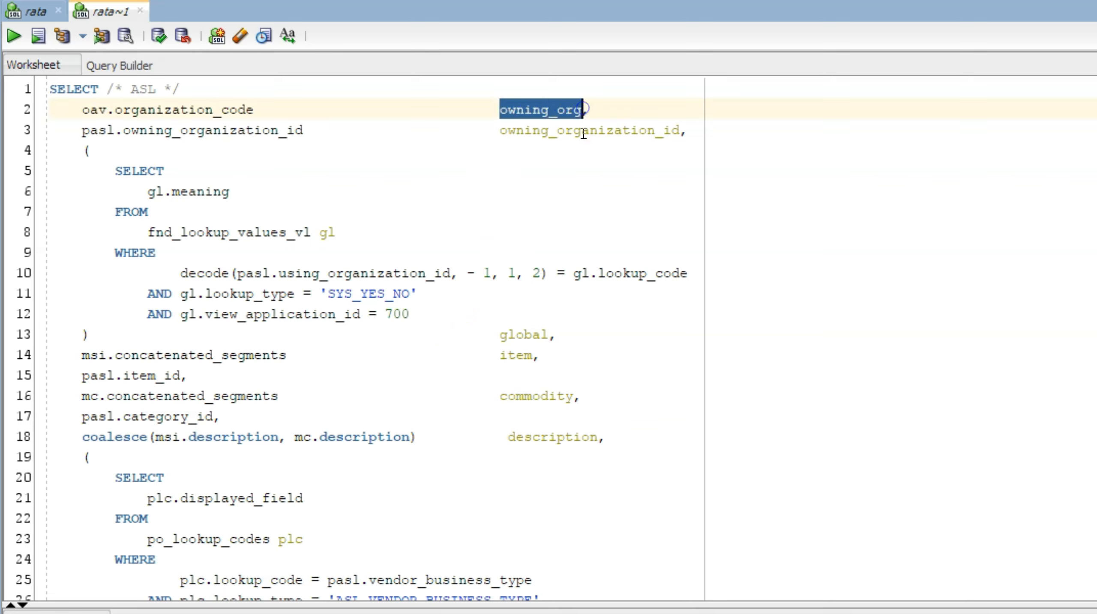
double_click(509, 358)
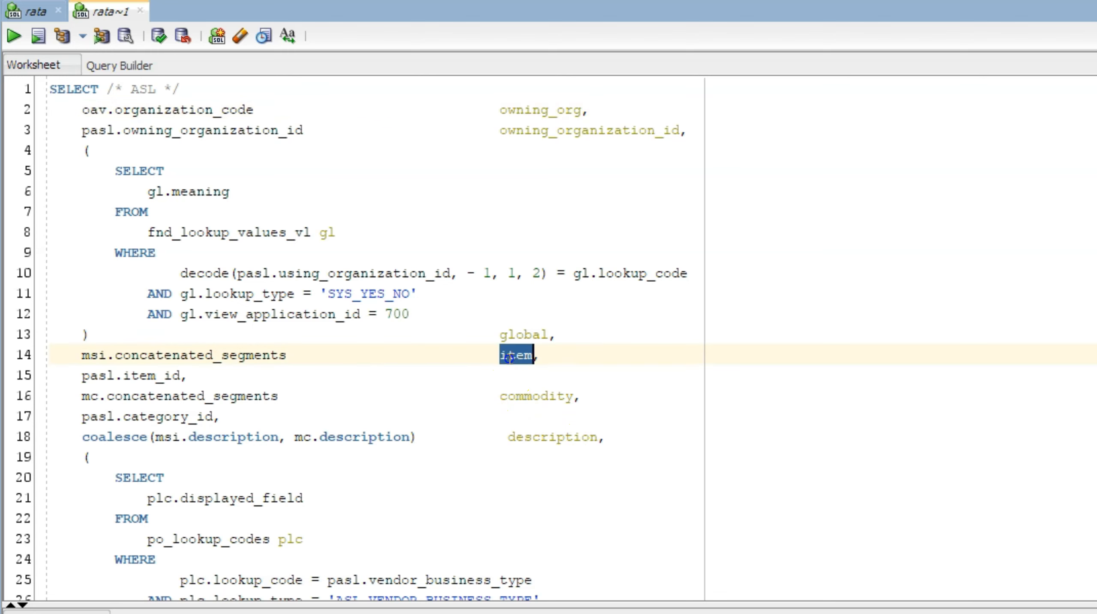
double_click(530, 438)
scroll(480, 504, "down", 3)
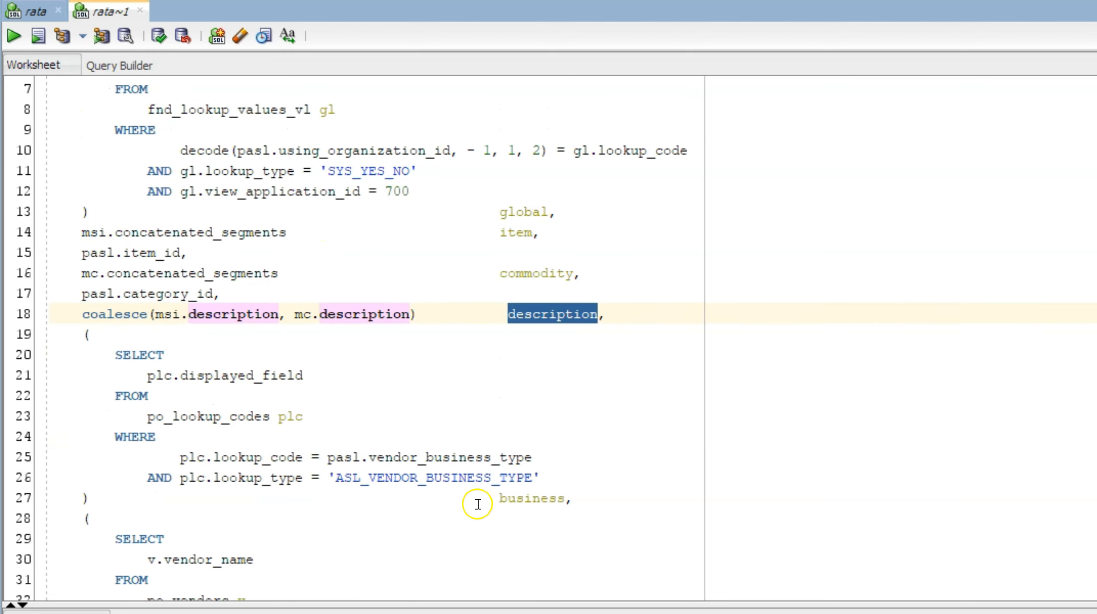
double_click(519, 438)
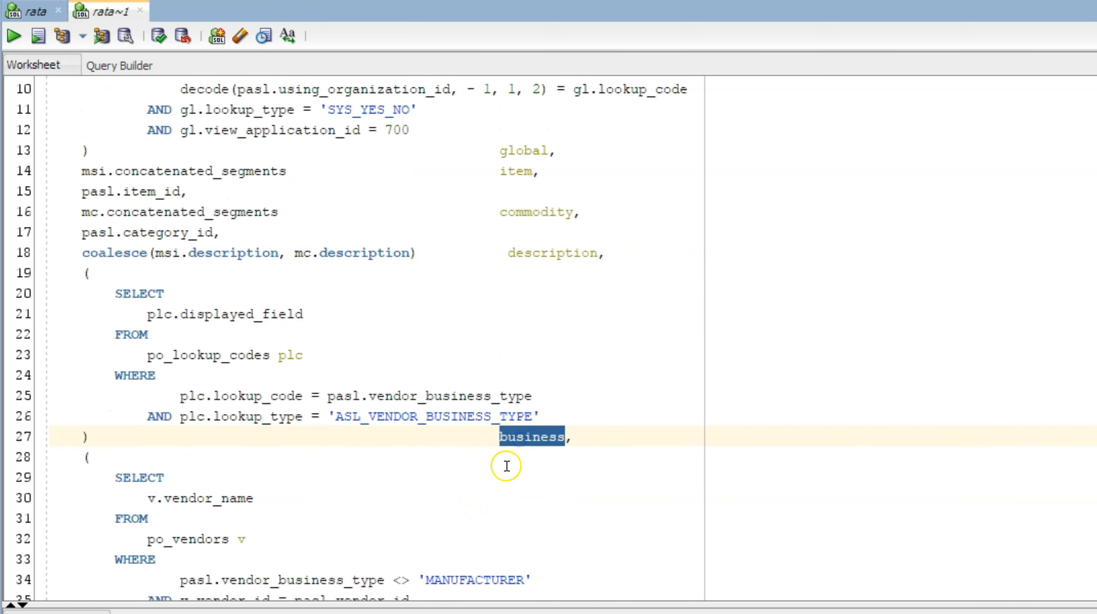
scroll(490, 480, "down", 4)
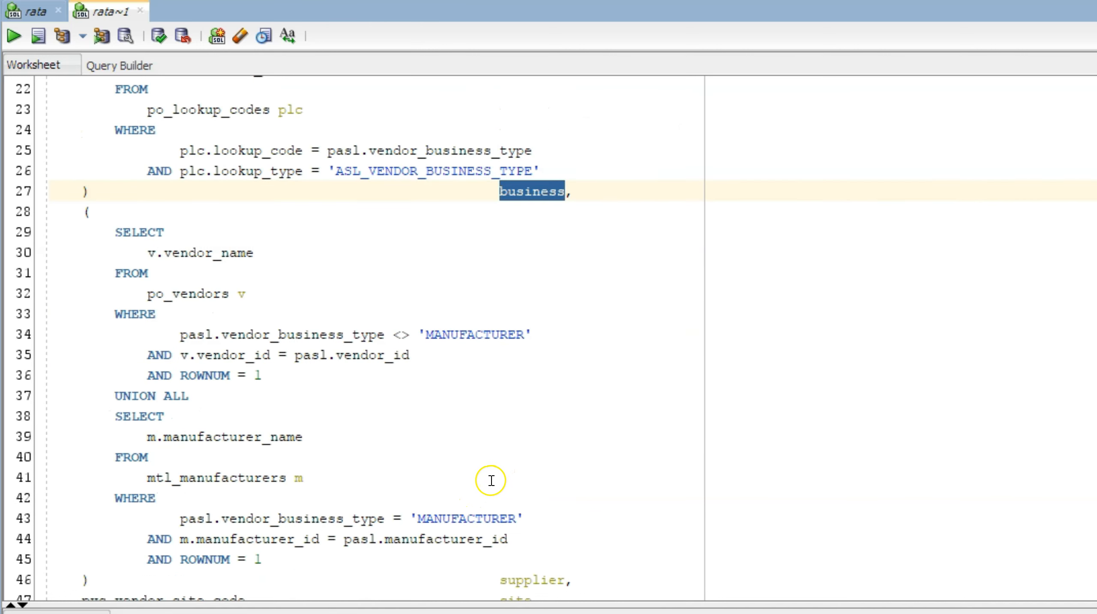
scroll(491, 480, "down", 2)
double_click(515, 457)
double_click(515, 478)
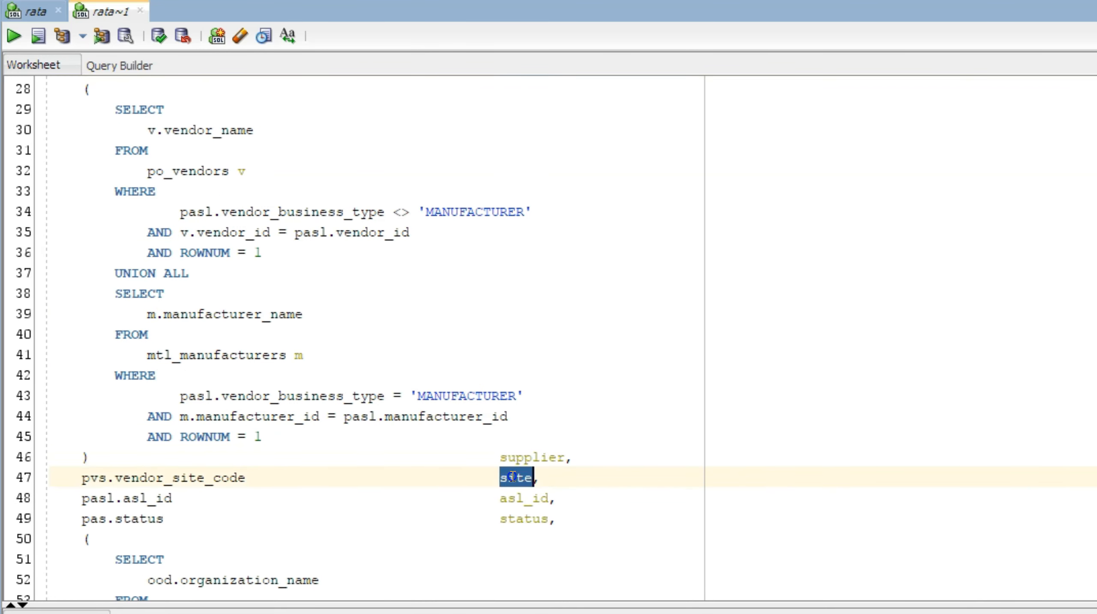
Step: Switch to the Excel sheet and examine the headers Business, Supplier, Owning Org, Item, Description and Site that match the query aliases
left_click(519, 372)
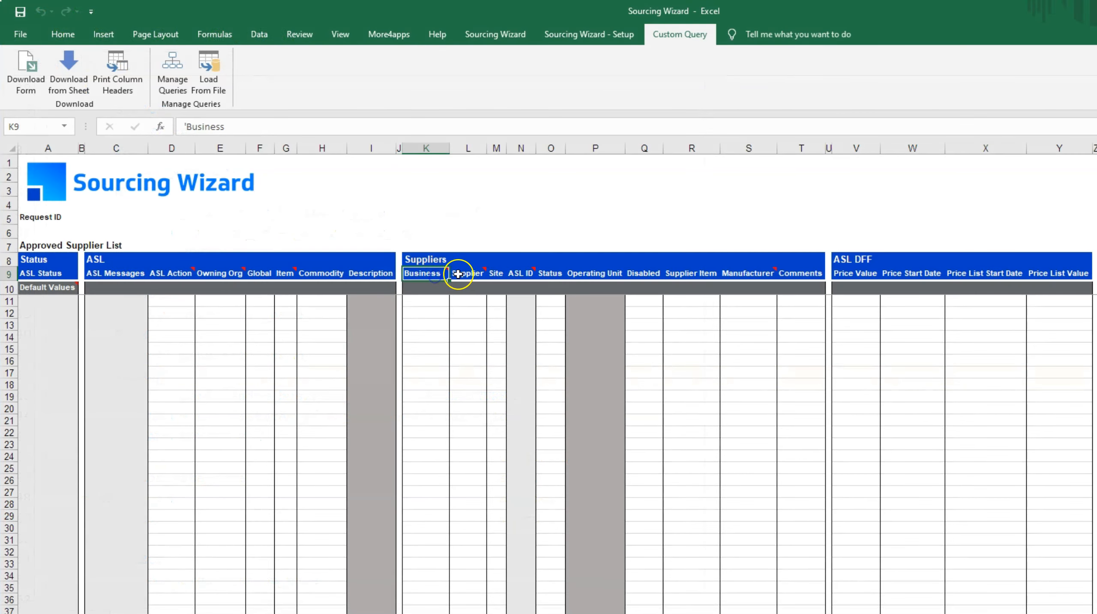
left_click(462, 273)
left_click(220, 275)
left_click(284, 275)
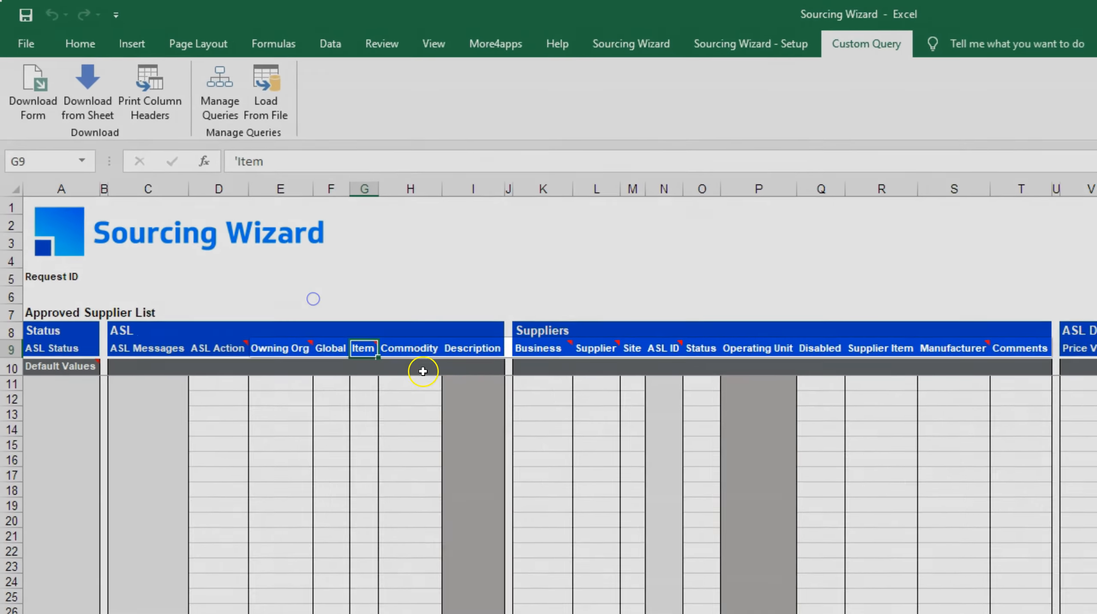
left_click(370, 275)
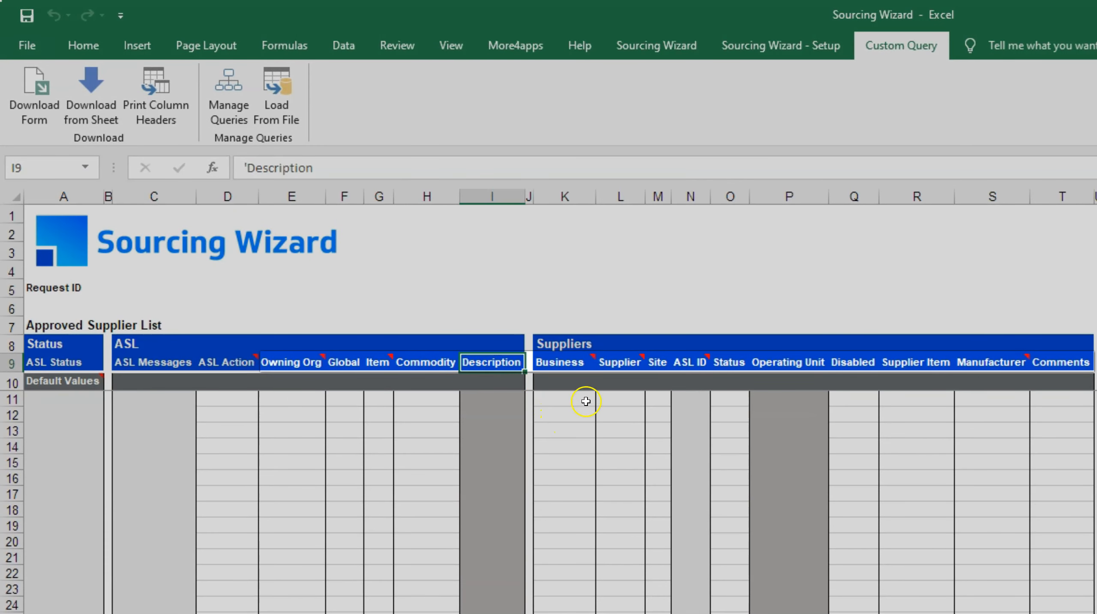
left_click(619, 362)
left_click(655, 363)
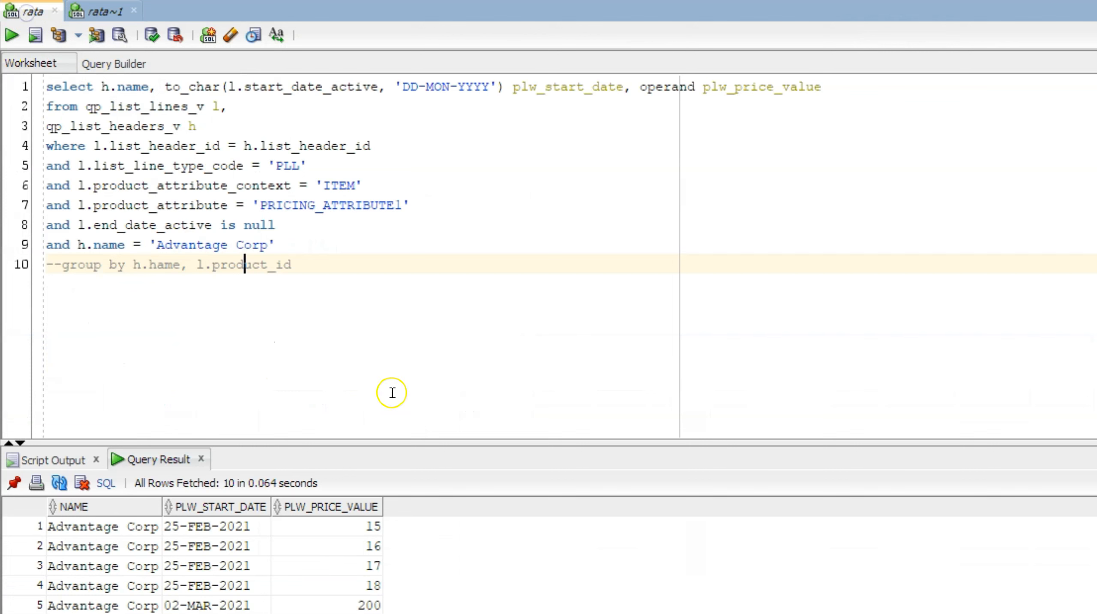
Step: Examine the aliases plw_start_date and plw_price_value in the price list SQL query
double_click(553, 87)
double_click(744, 87)
left_click(588, 303)
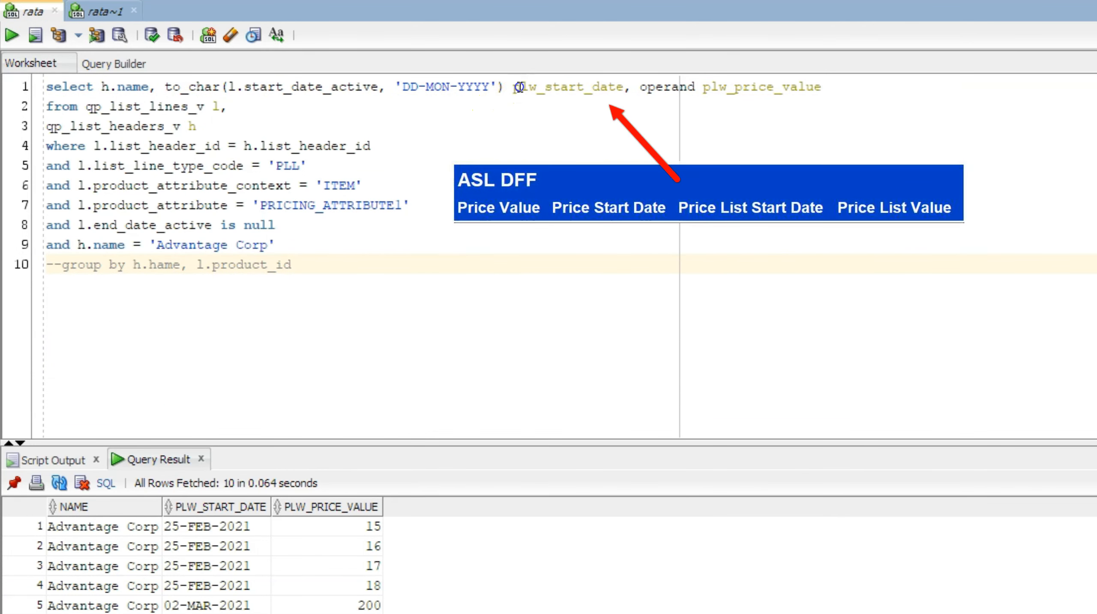
Step: Rename the price list query's aliases plw_start_date and plw_price_value to price_list_start_date and price_list_value
type("rice_")
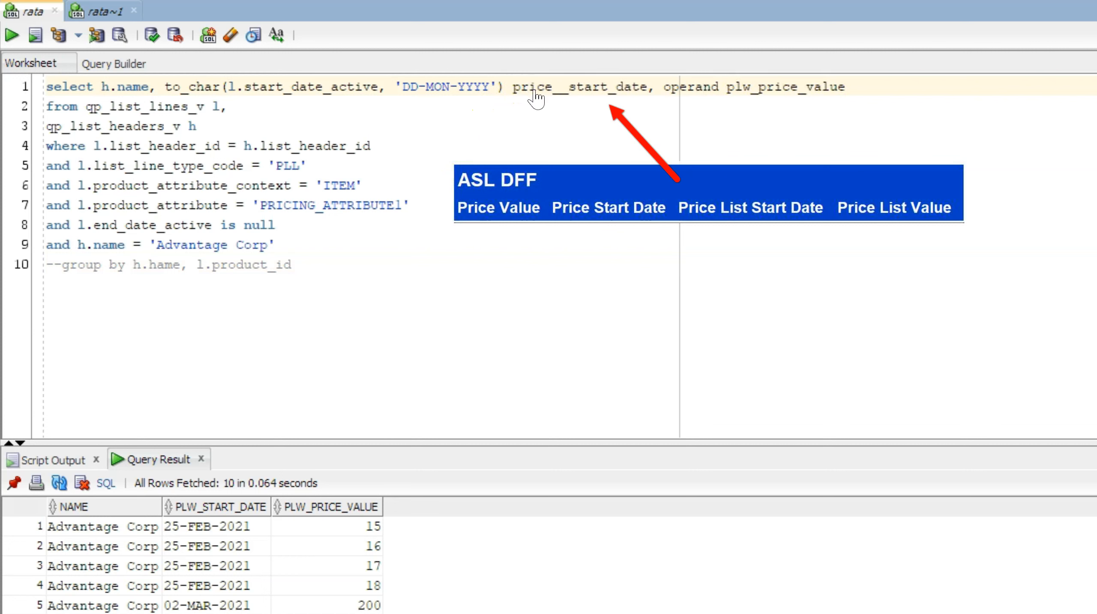
type("list_")
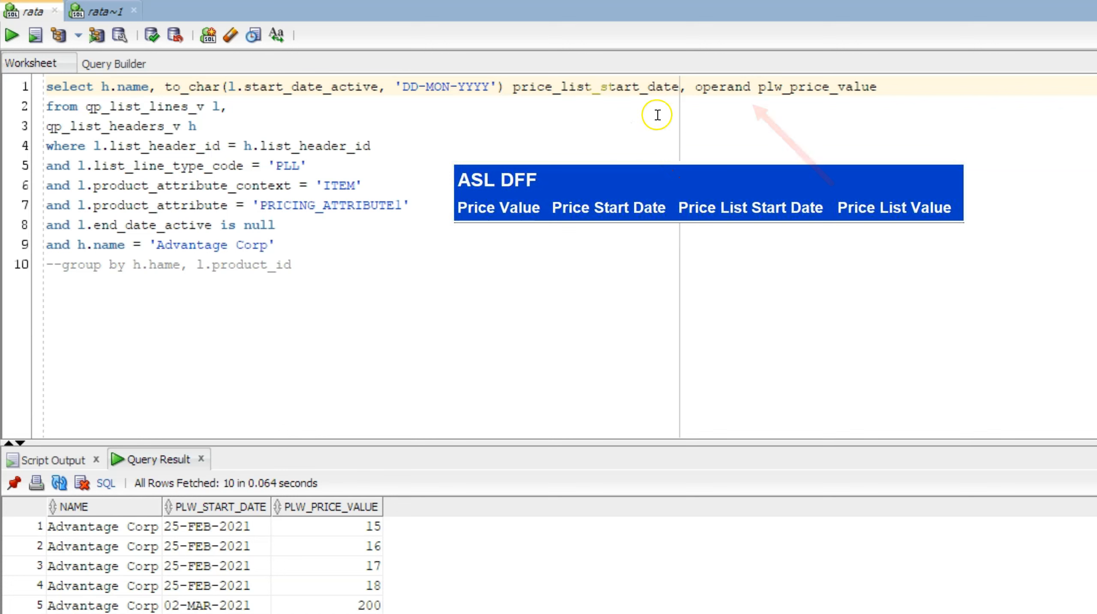
left_click(769, 88)
left_click_drag(769, 89, 770, 89)
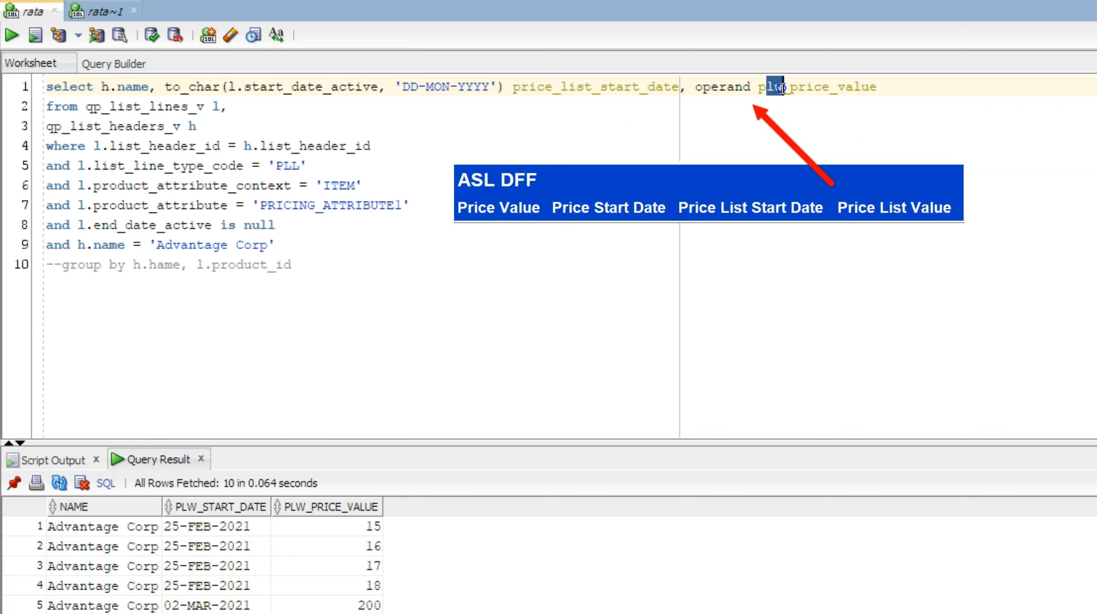
type("rice_lie")
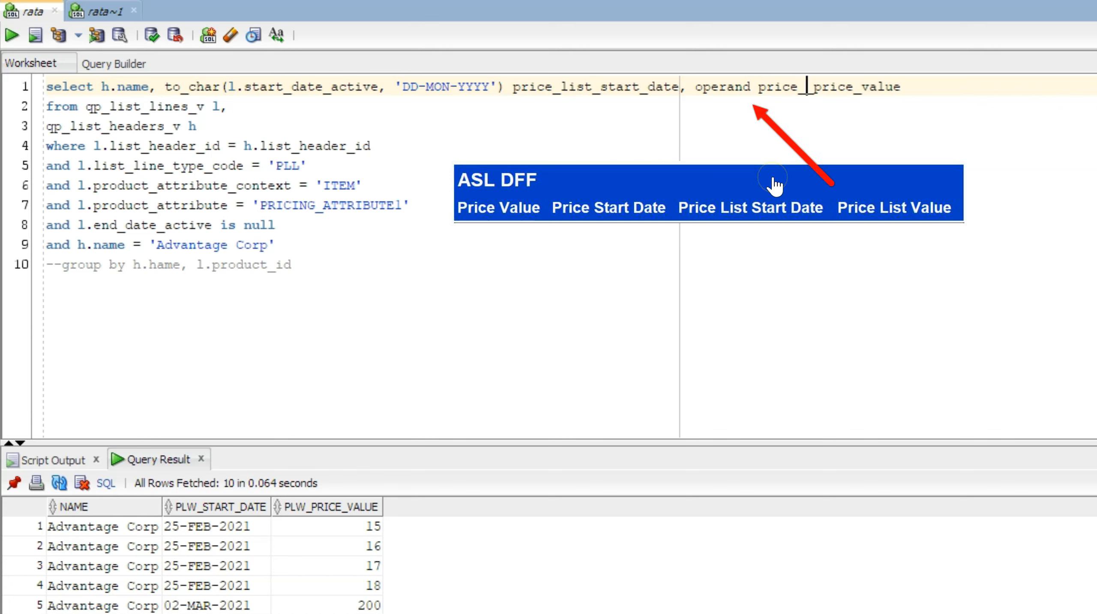
key("BackSpace")
type("st")
key("Delete")
key("Delete")
key("Delete")
key("Delete")
key("Delete")
key("Delete")
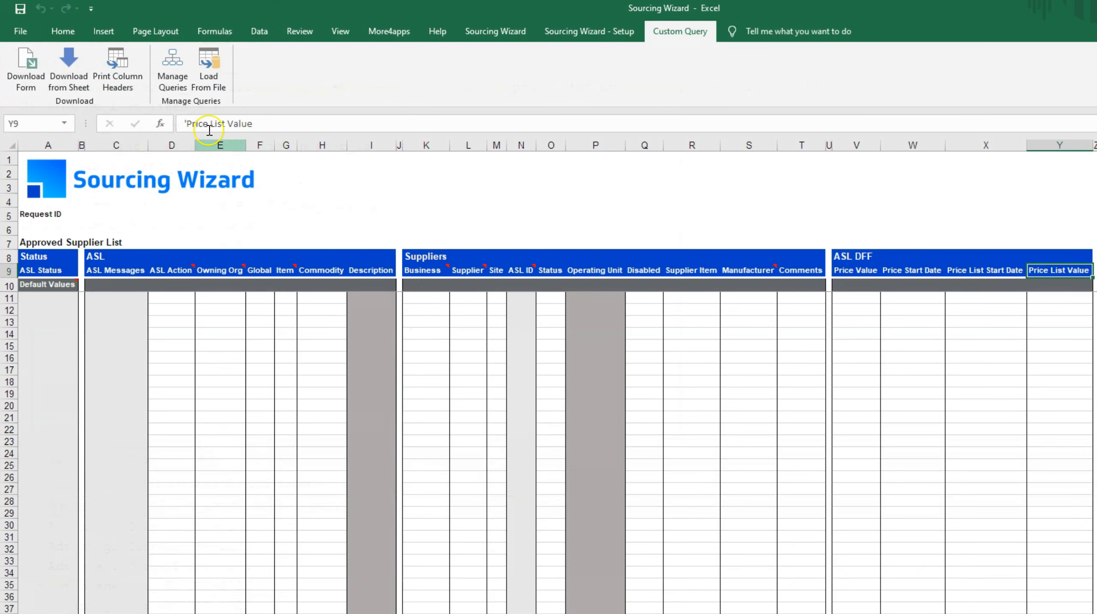
Step: Switch to the Sourcing Wizard workbook and start a new custom query set named DW ASL with Price list
left_click(174, 80)
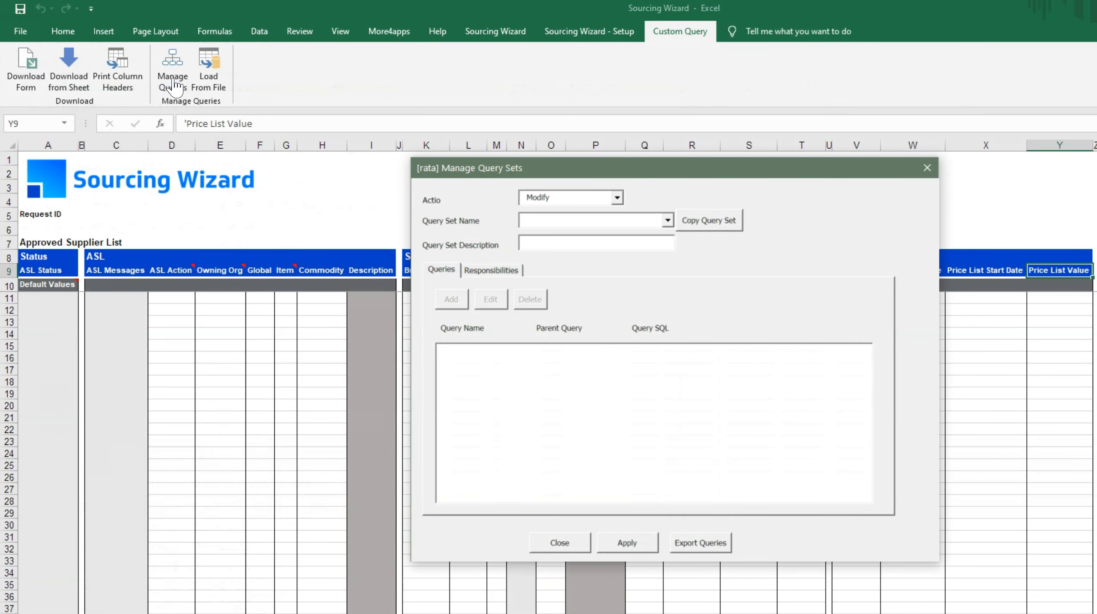
left_click(616, 198)
left_click(573, 209)
left_click(564, 222)
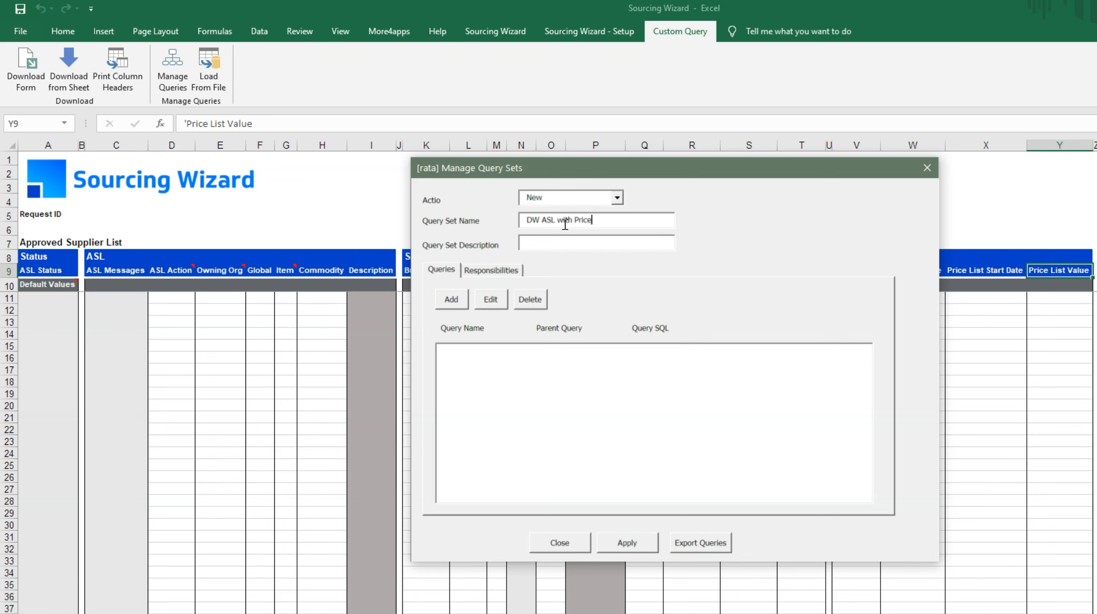
Step: Add a query named ASL containing the copied approved supplier list SQL and parse it
left_click(447, 301)
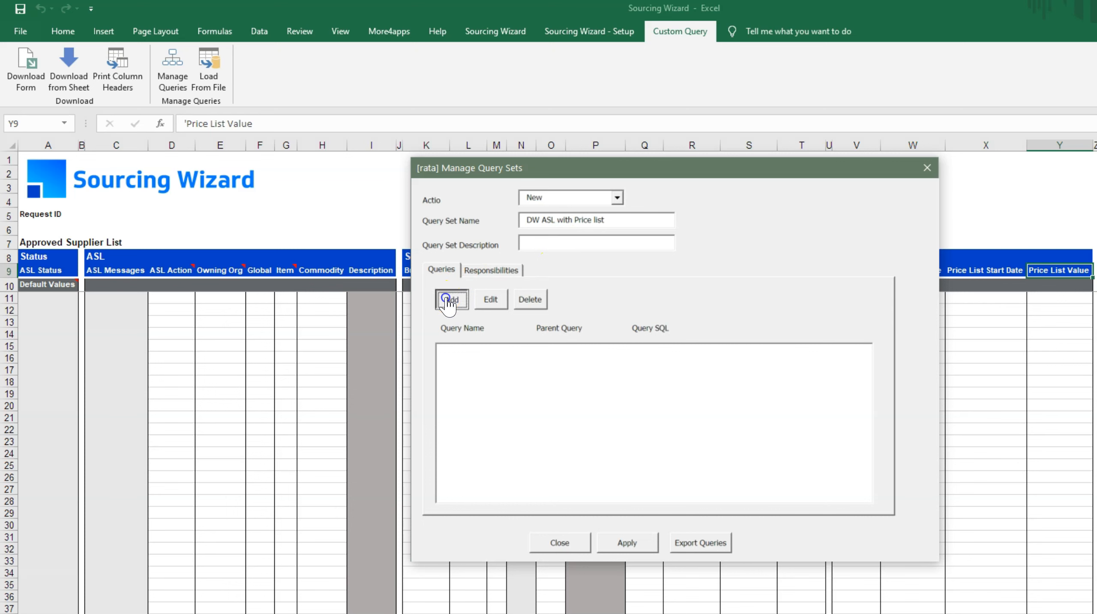
left_click(631, 374)
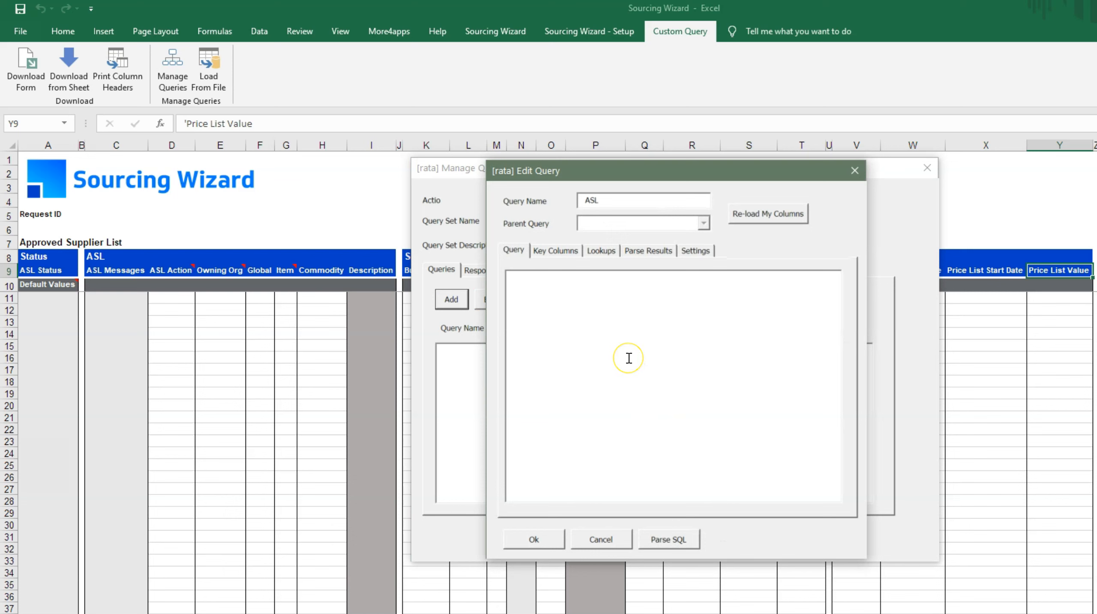
key("ctrl+v")
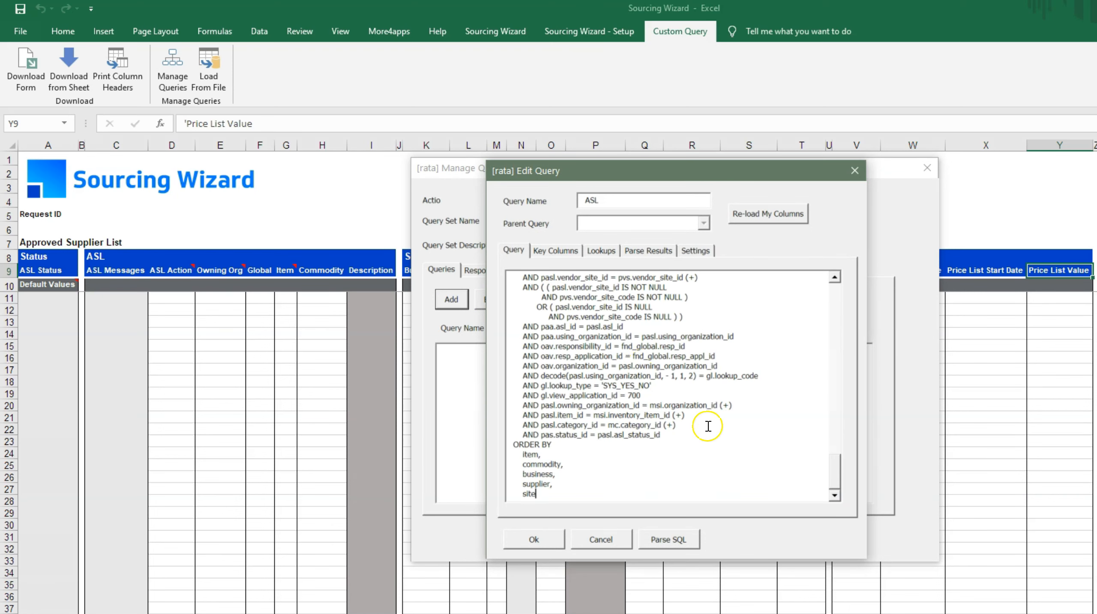
left_click(834, 495)
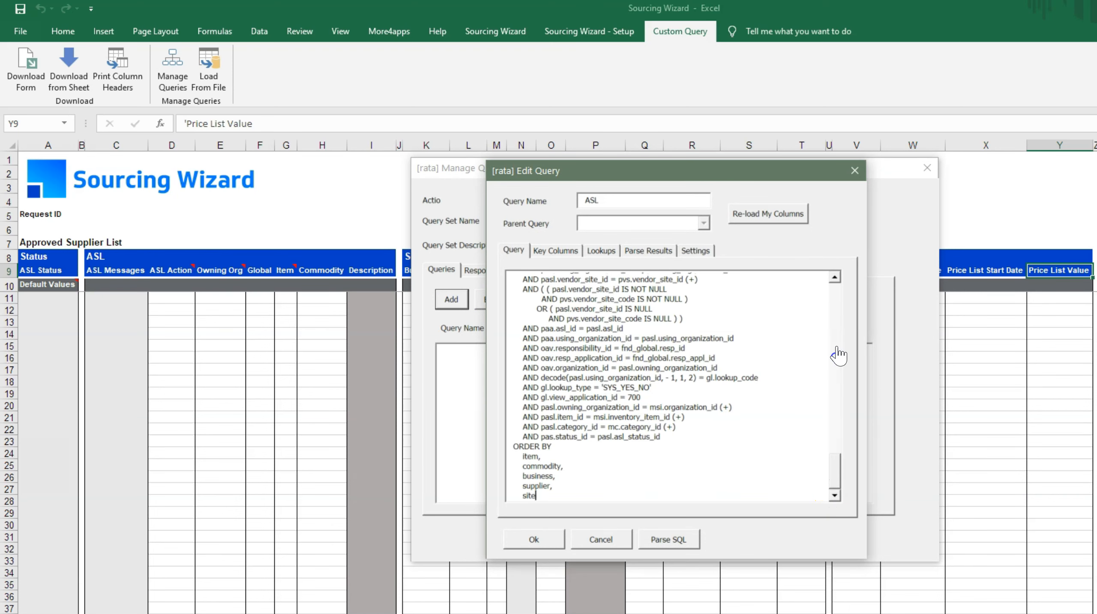
scroll(836, 360, "up", 20)
left_click(669, 540)
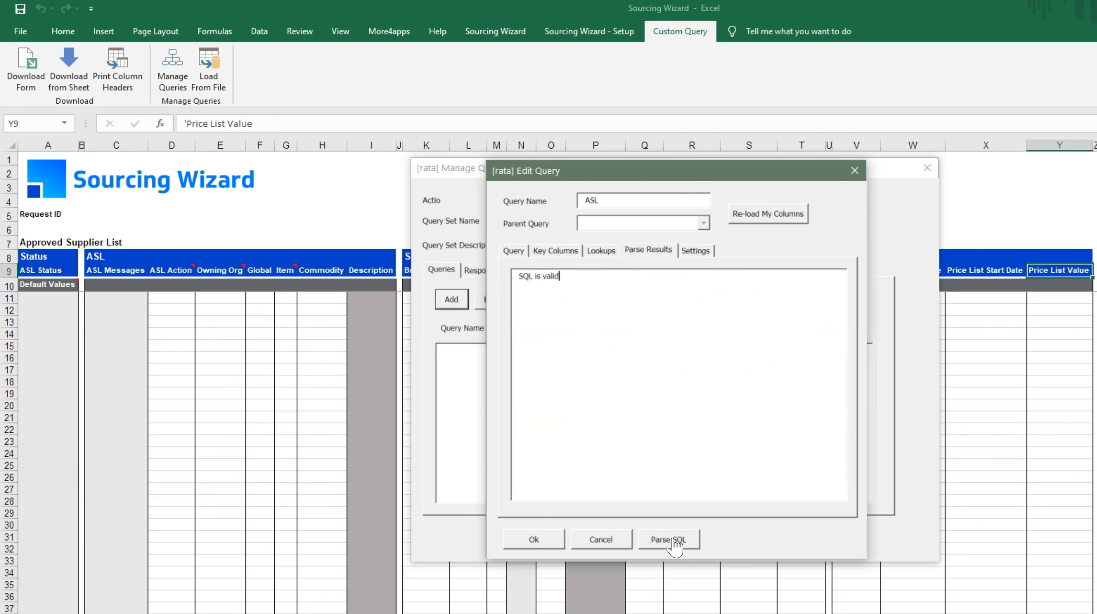
left_click(513, 250)
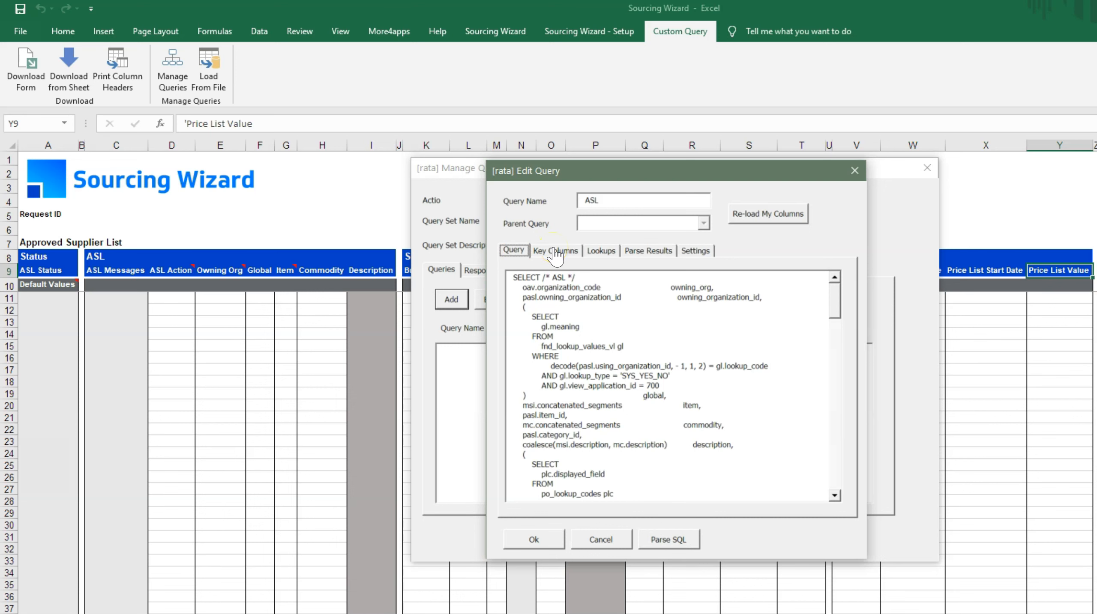
Step: Add ITEM and SUPPLIER as the ASL query's key columns and save the query to the set
left_click(637, 294)
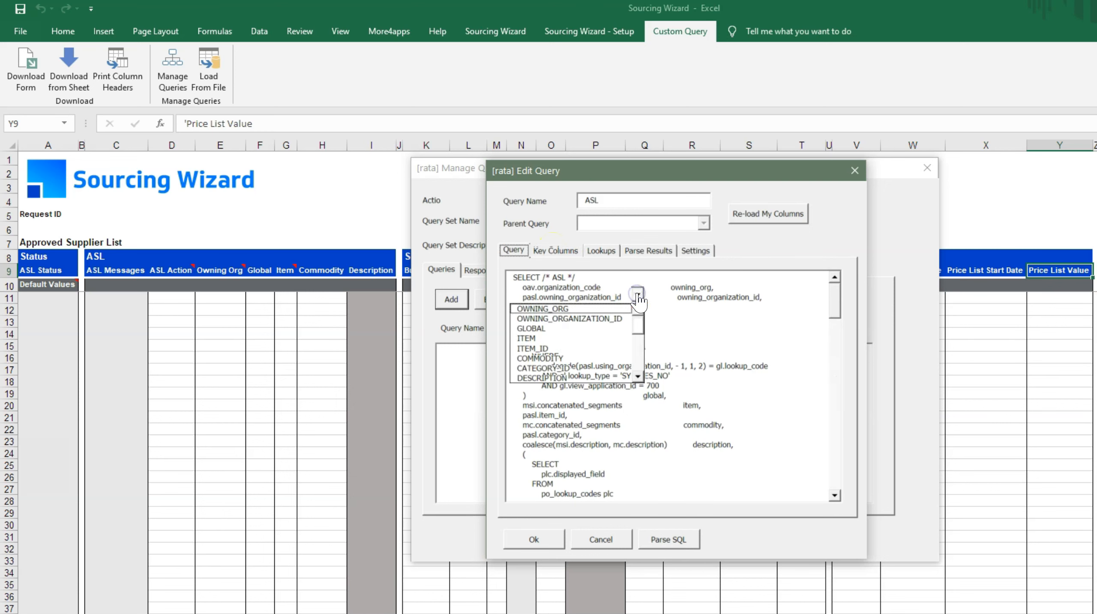
left_click(596, 338)
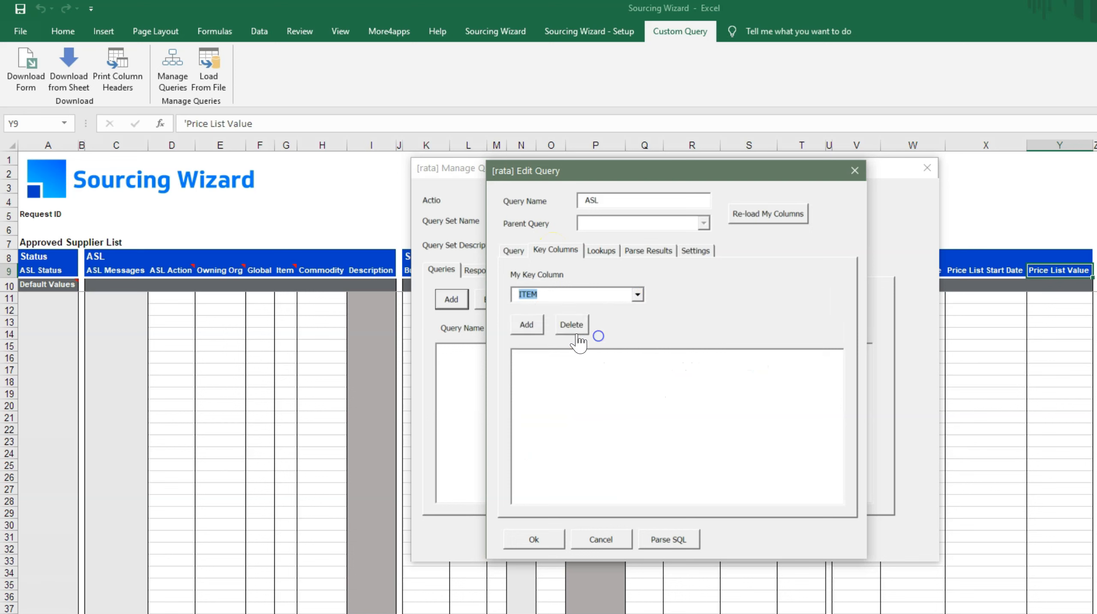
left_click(526, 324)
left_click(637, 294)
scroll(637, 377, "down", 3)
left_click(590, 371)
left_click(532, 325)
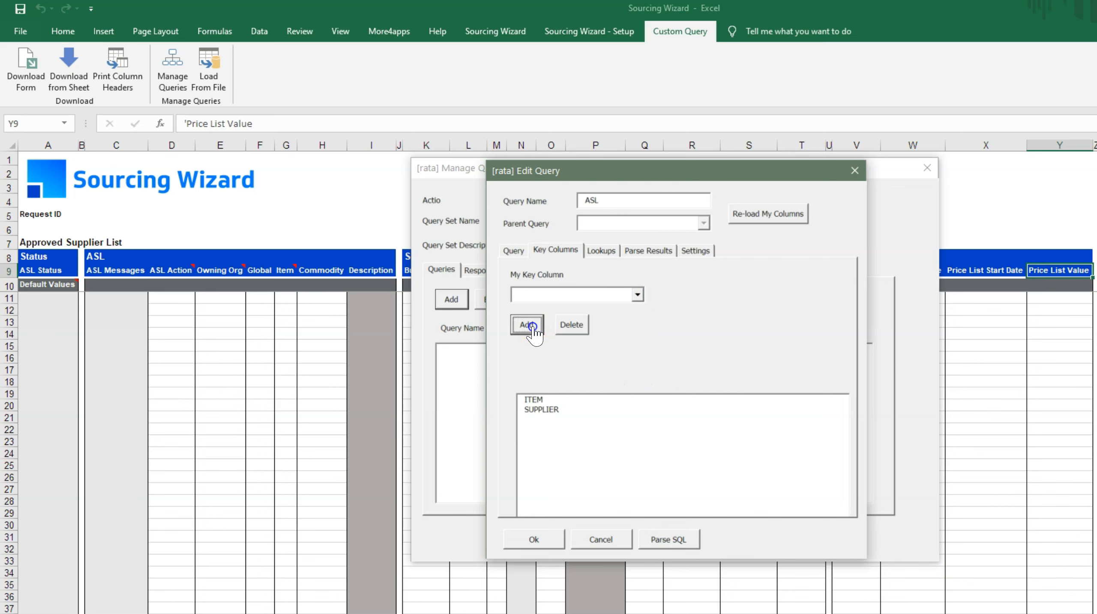
left_click(534, 540)
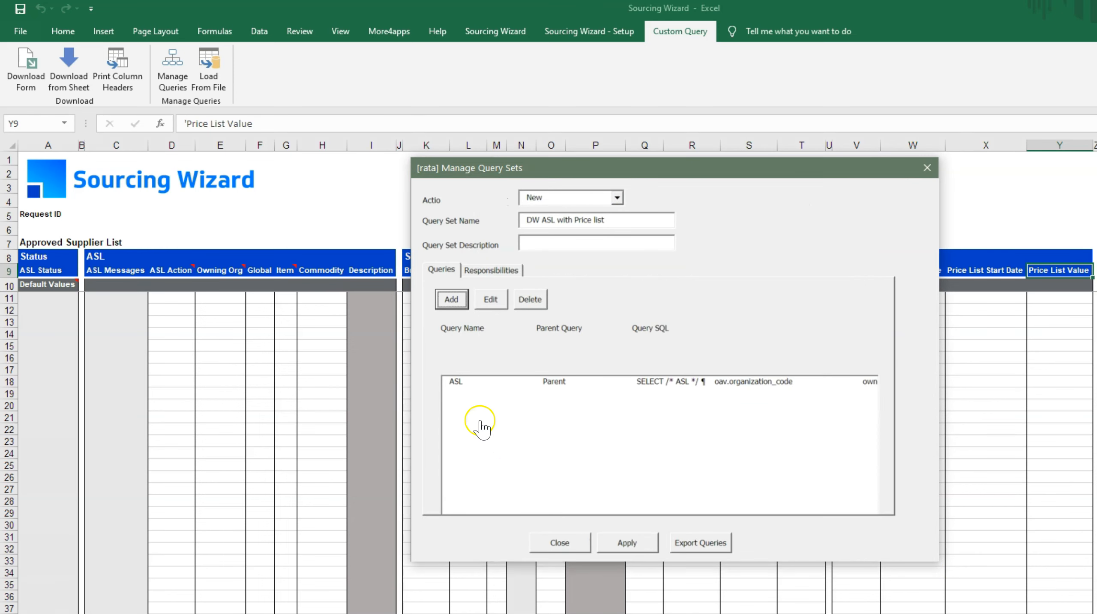
Step: Add a second query named Price List containing the price list SQL without the h.name filter, and parse it
left_click(451, 303)
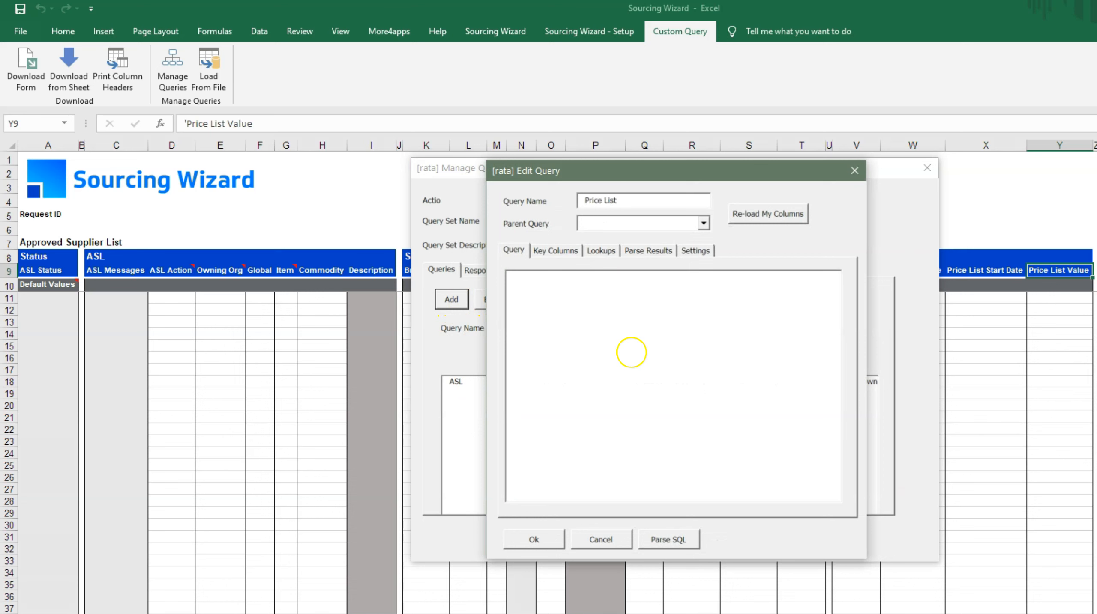
left_click(531, 292)
type("select h.name, to_char(l.start_date_active, 'DD-MON-YYYY') price_list_start_date, operand price_list_value from qp_list_lines_v l, qp_list_headers_v h where l.list_header_id = h.list_header_id and l.list_line_type_code = 'PLL' and l.product_attribute_context = 'ITEM' and l.product_attribute = 'PRICING_ATTRIBUTE1' and l.end_date_active is null")
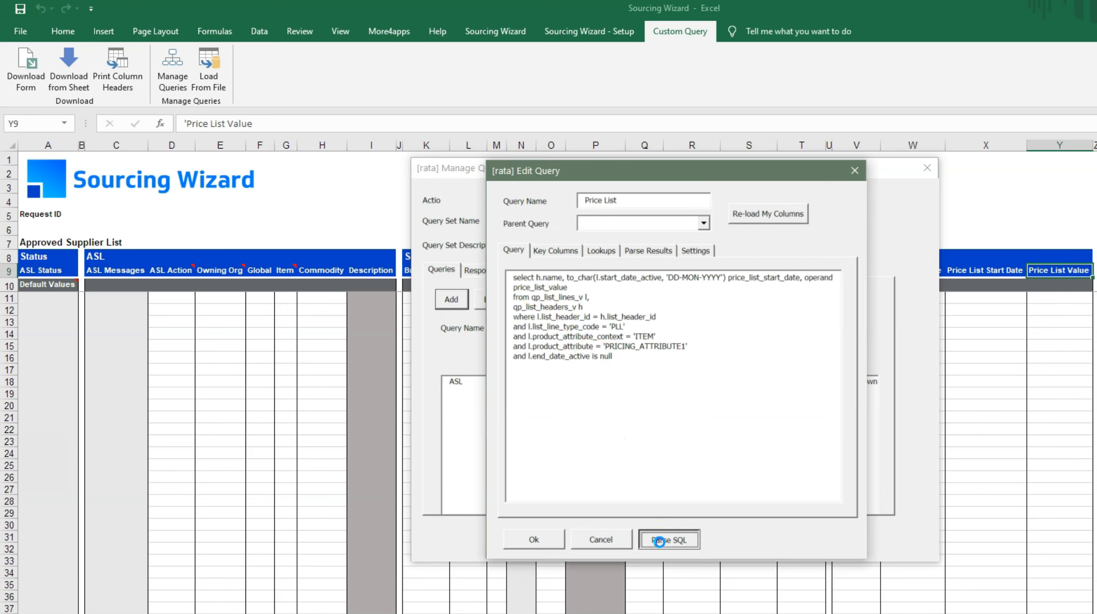
left_click(666, 539)
Step: Set ASL as the Price List query's parent and add product_id to its selected columns
left_click(702, 222)
left_click(602, 234)
left_click(512, 250)
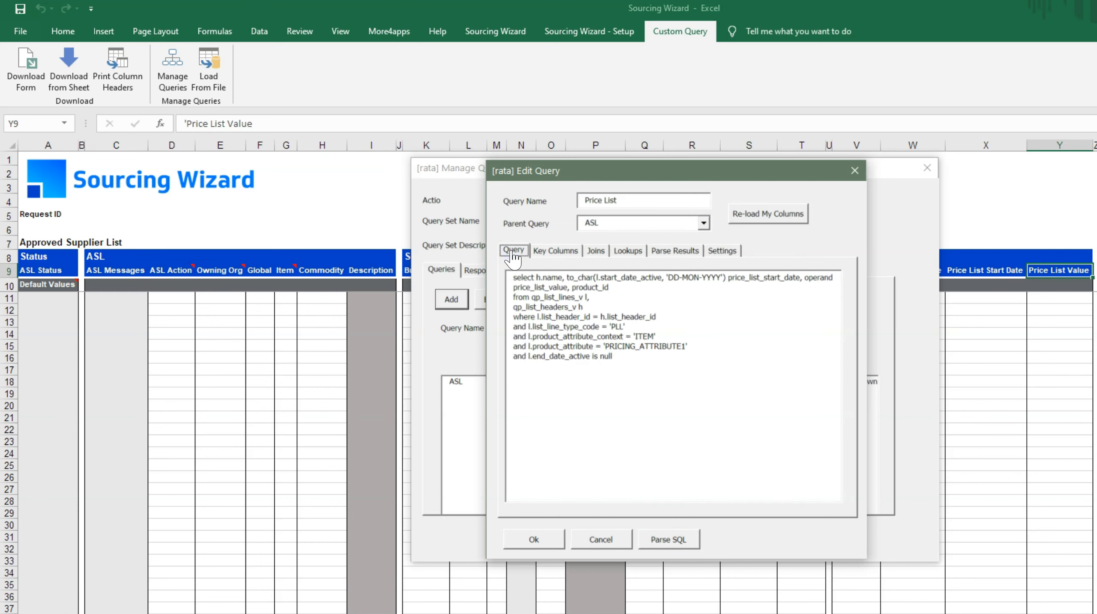
Step: Join the parent key column ITEM to the Price List query's PRODUCT_ID column
left_click(555, 246)
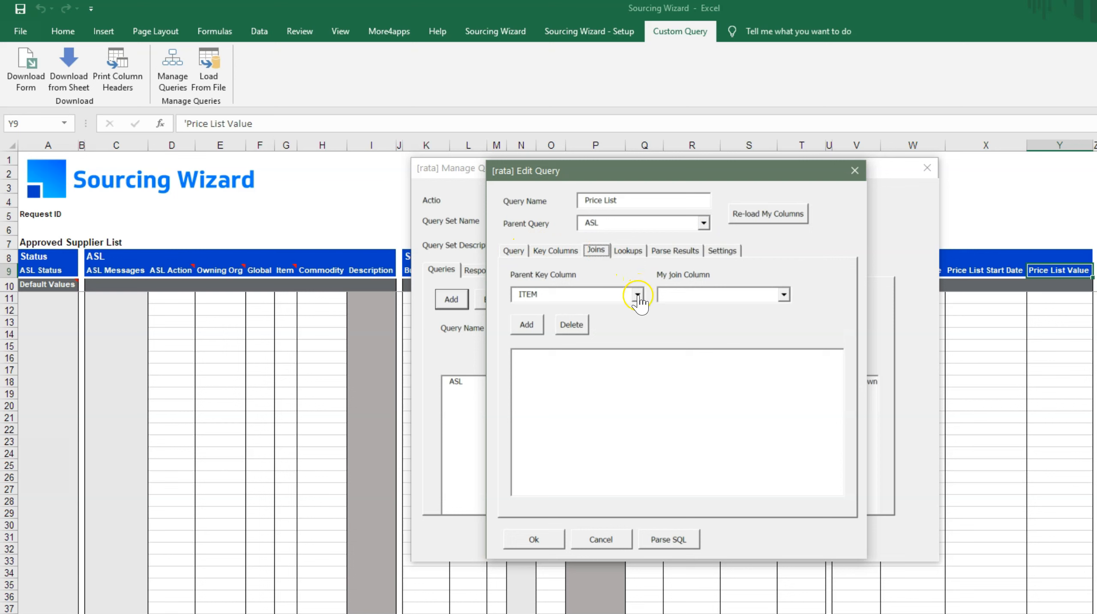
left_click(783, 294)
left_click(736, 337)
left_click(527, 324)
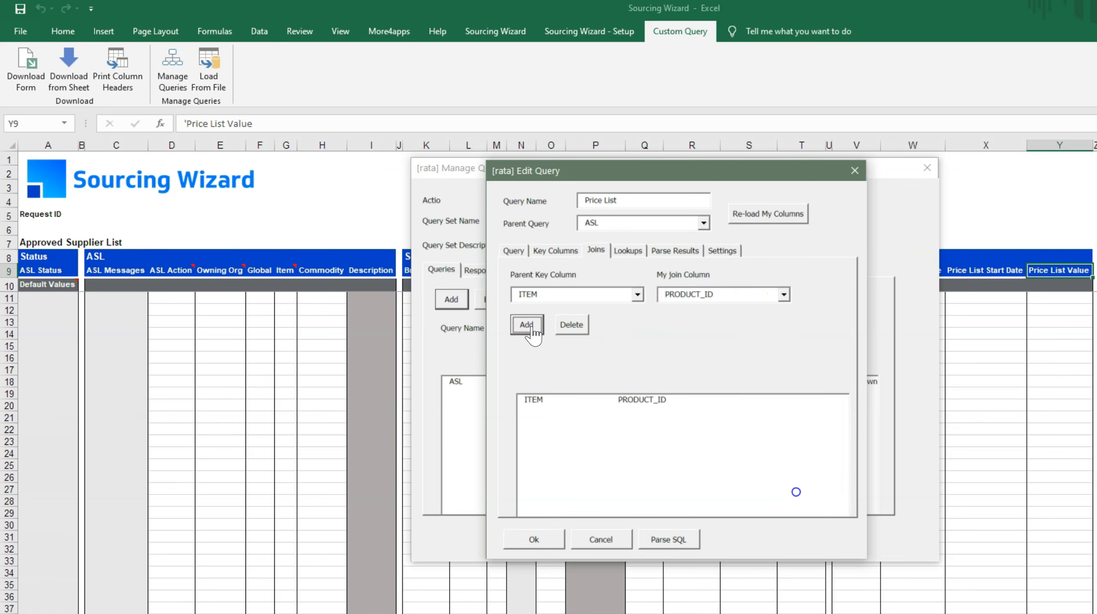
Step: Join the parent key column SUPPLIER to the NAME column and save the Price List query
left_click(637, 295)
left_click(623, 315)
left_click(783, 294)
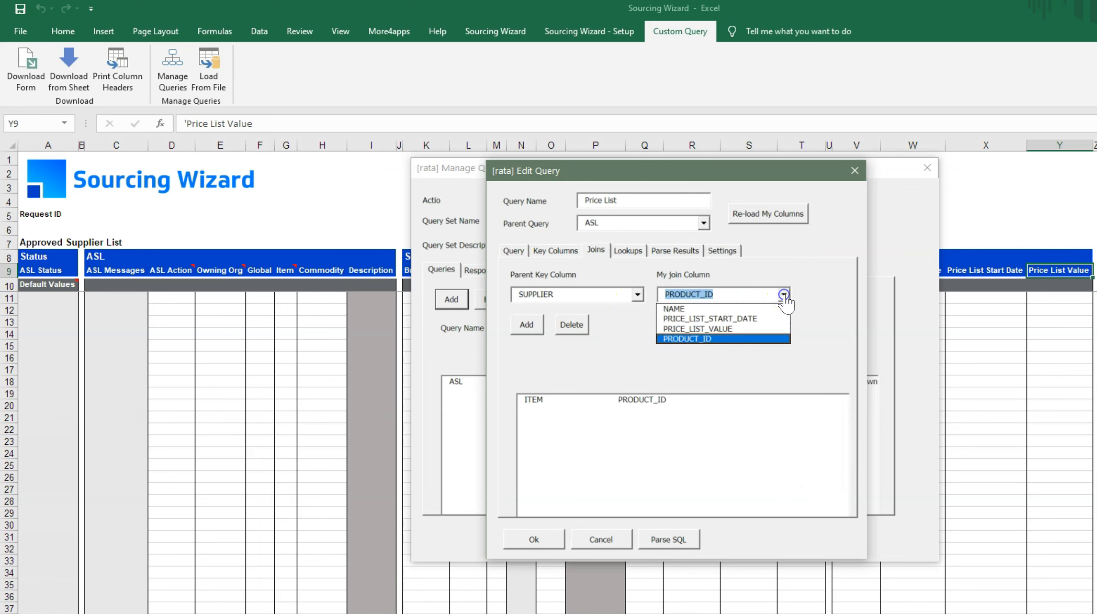
left_click(761, 305)
left_click(527, 325)
left_click(540, 540)
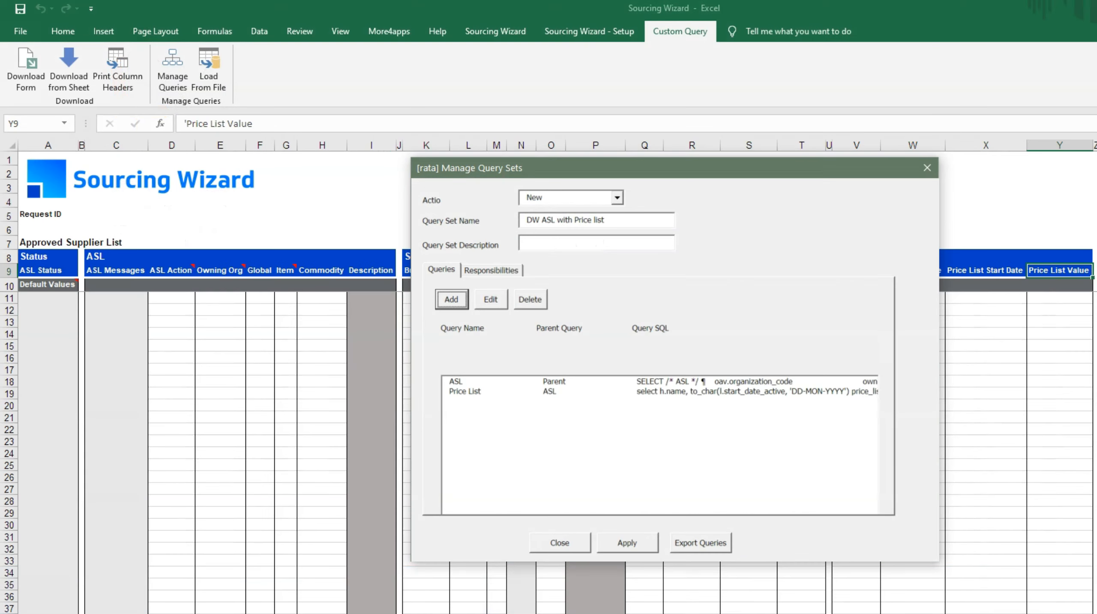
Step: Search the responsibilities for Purchasing Super% and assign Purchasing Super User to the query set
left_click(494, 269)
left_click(569, 300)
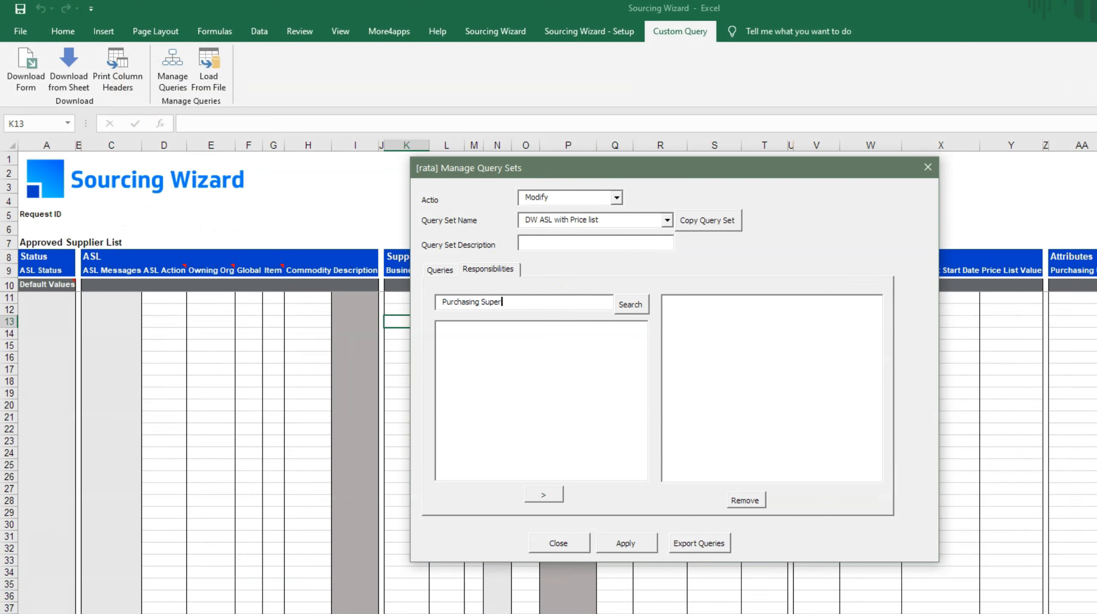
left_click(630, 304)
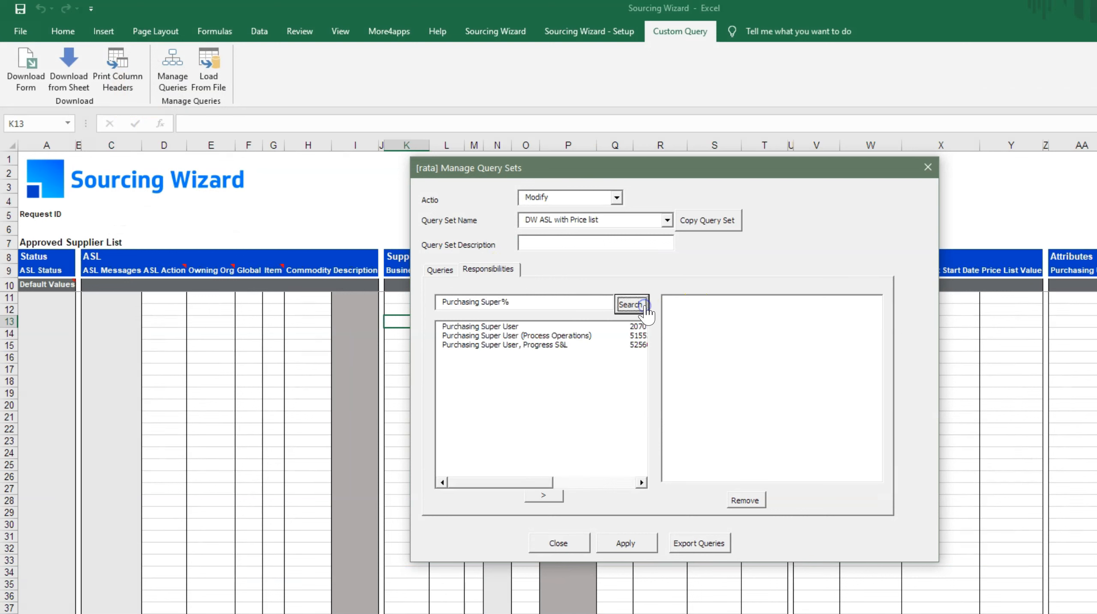
left_click(516, 326)
left_click(543, 497)
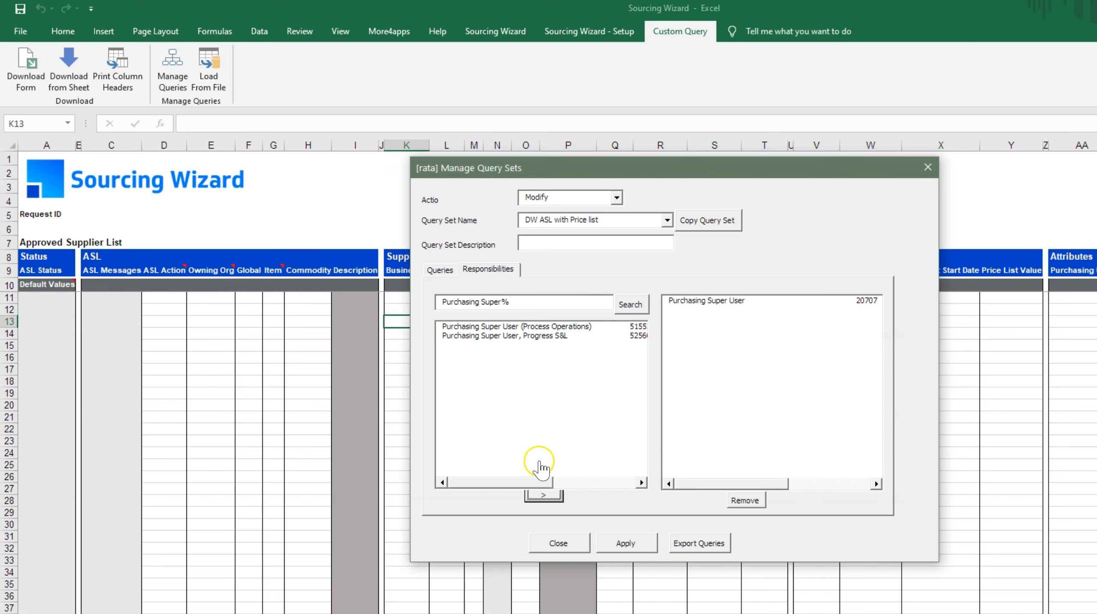
Step: Search for Manufacturing%Manager and assign Manufacturing Manager and Manufacturing and Distribution Manager to the query set
left_click_drag(501, 303, 426, 304)
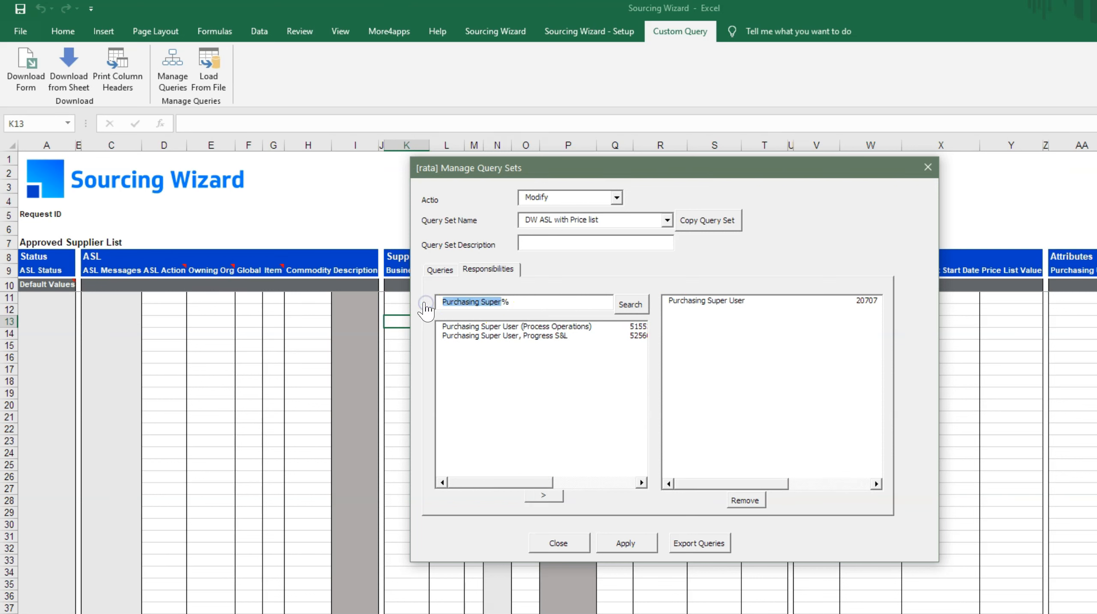
type("M")
key("Delete")
left_click(630, 304)
left_click_drag(519, 327, 523, 371)
left_click(544, 497)
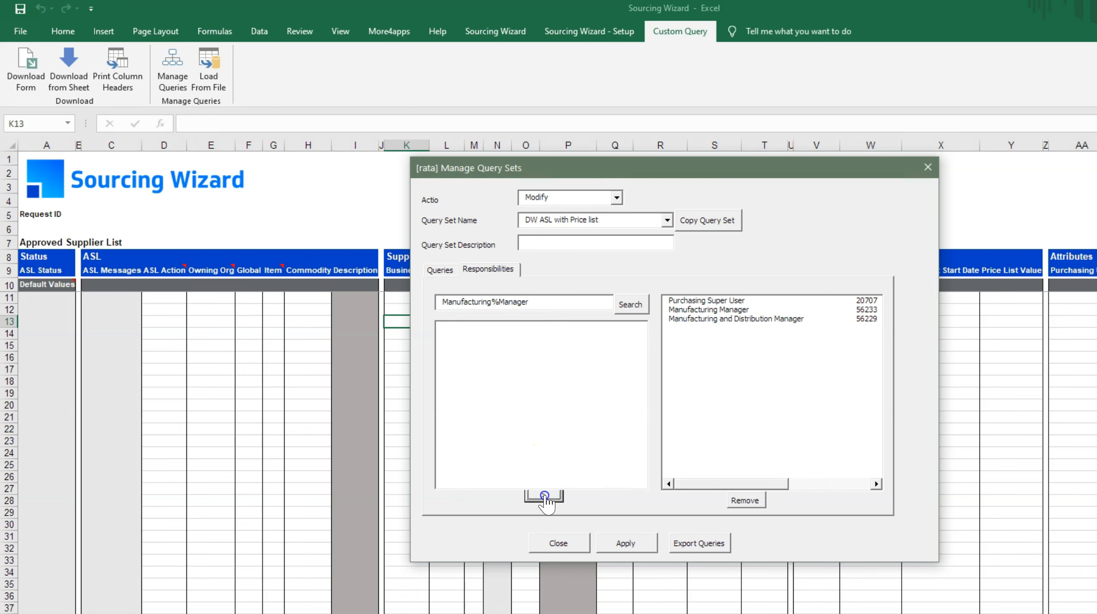
Step: Apply the query set changes, dismiss the processing messages and close the query set manager
left_click(628, 544)
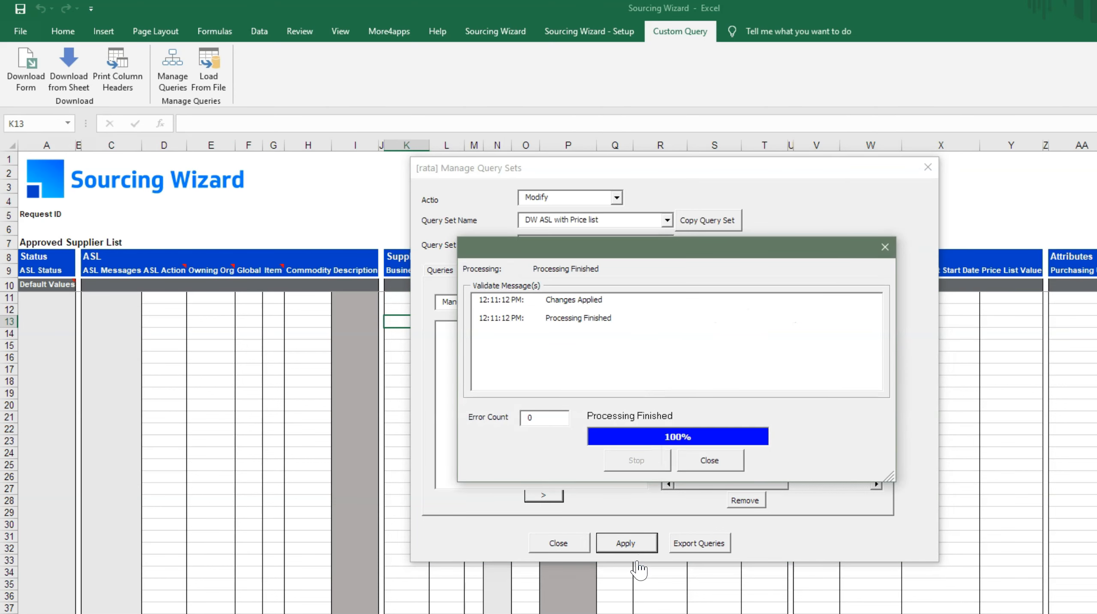
left_click(709, 464)
left_click(625, 544)
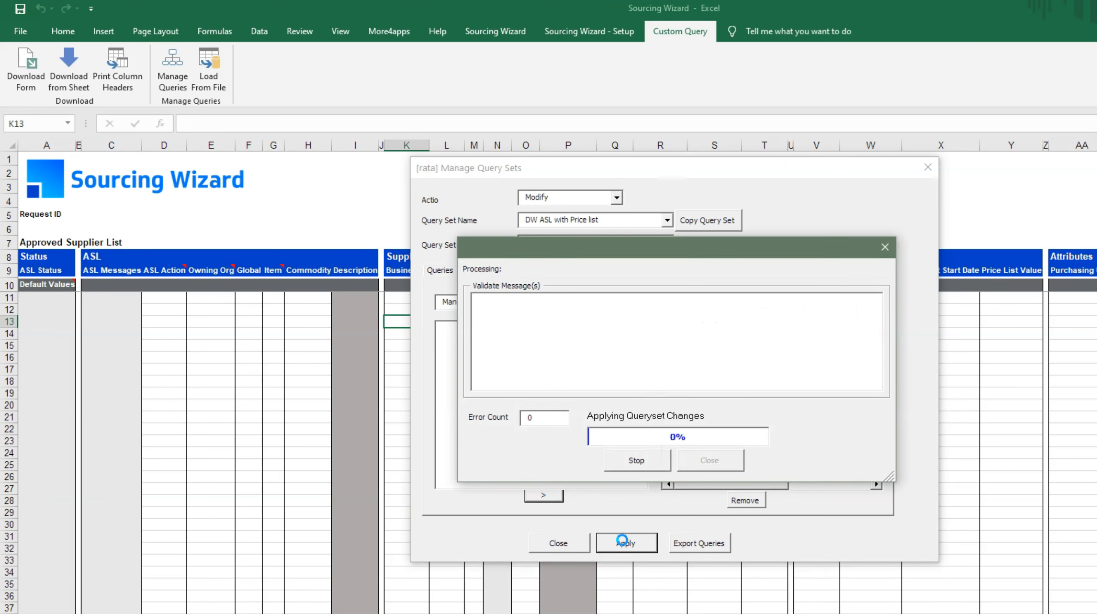
left_click(703, 460)
left_click(573, 546)
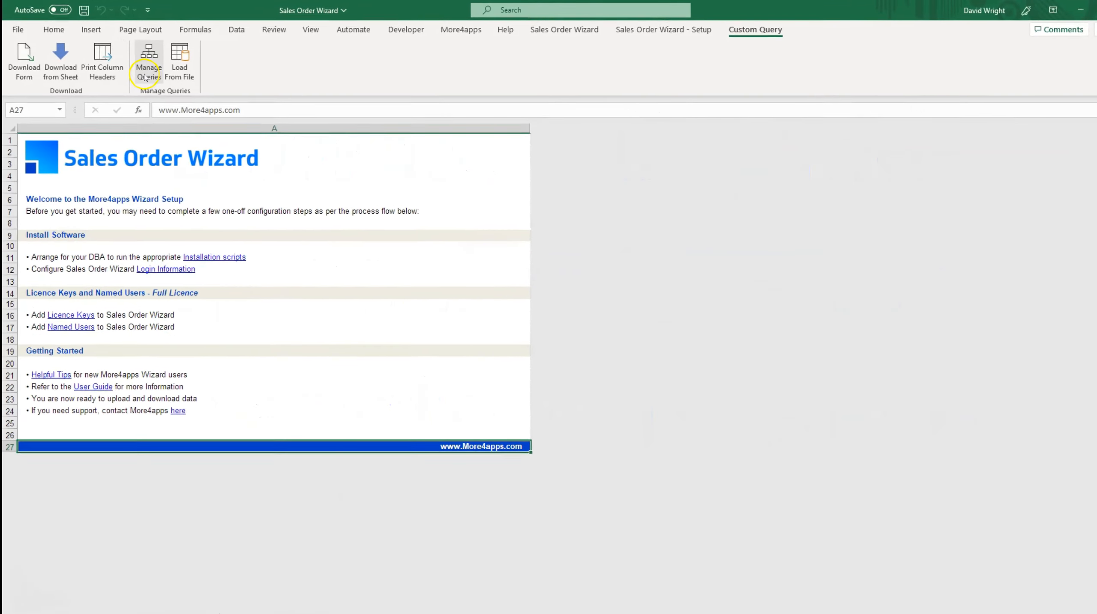
Step: Open the query set export and add the SOW Customer Order Types and Receipts query sets to the export list
left_click(146, 73)
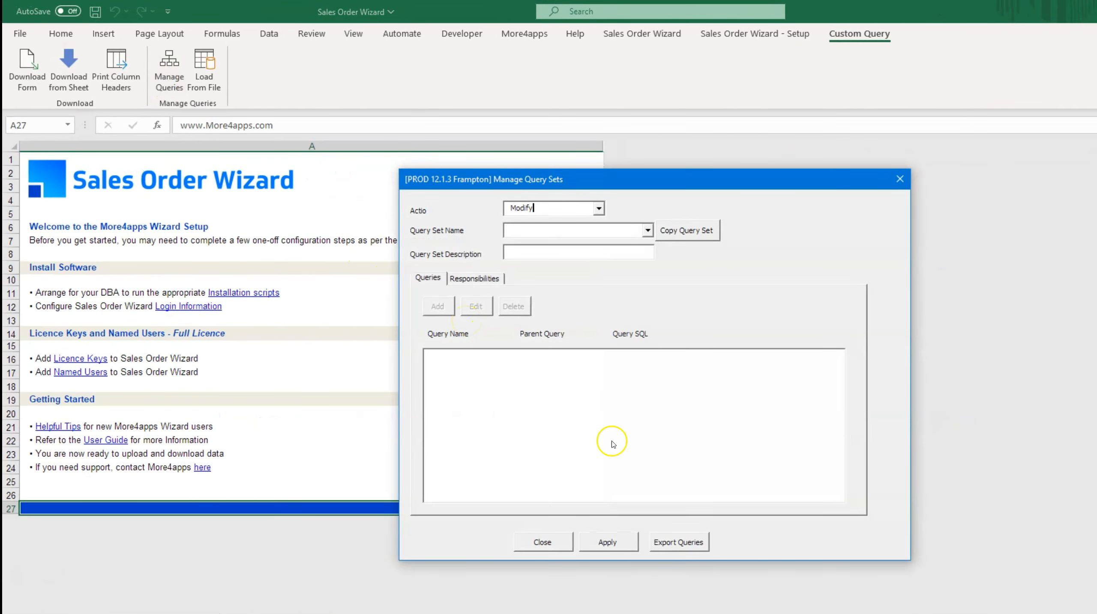
left_click(678, 542)
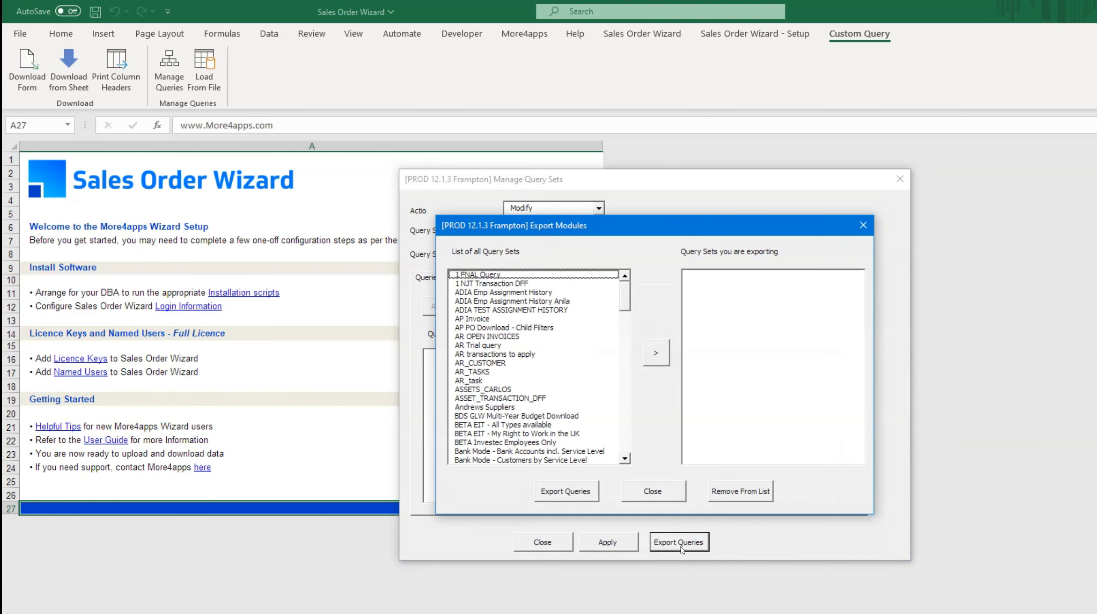
left_click_drag(622, 306, 595, 416)
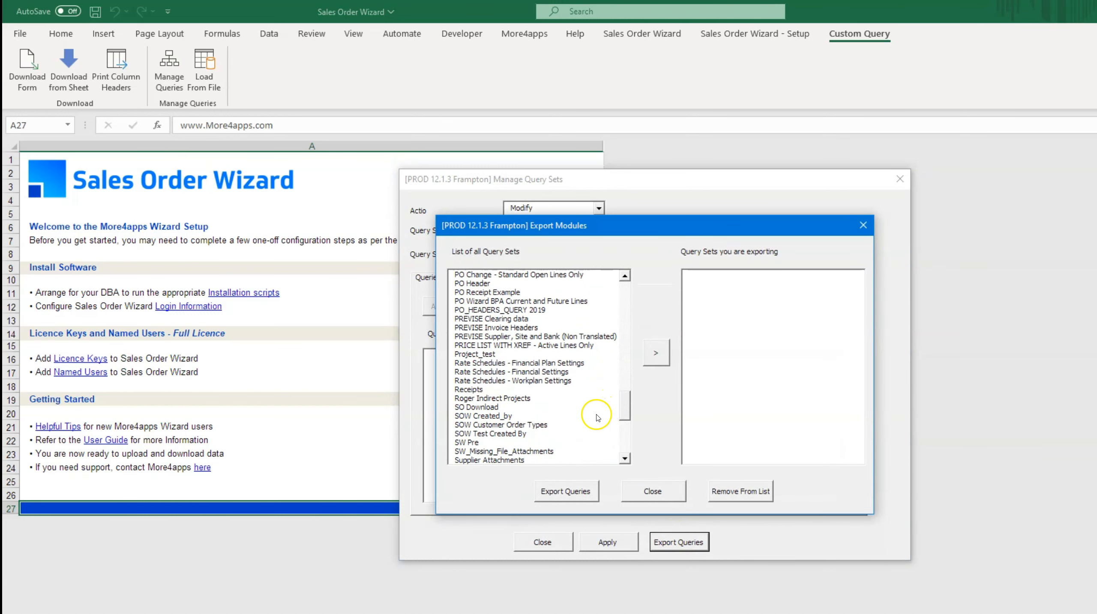
left_click(528, 426)
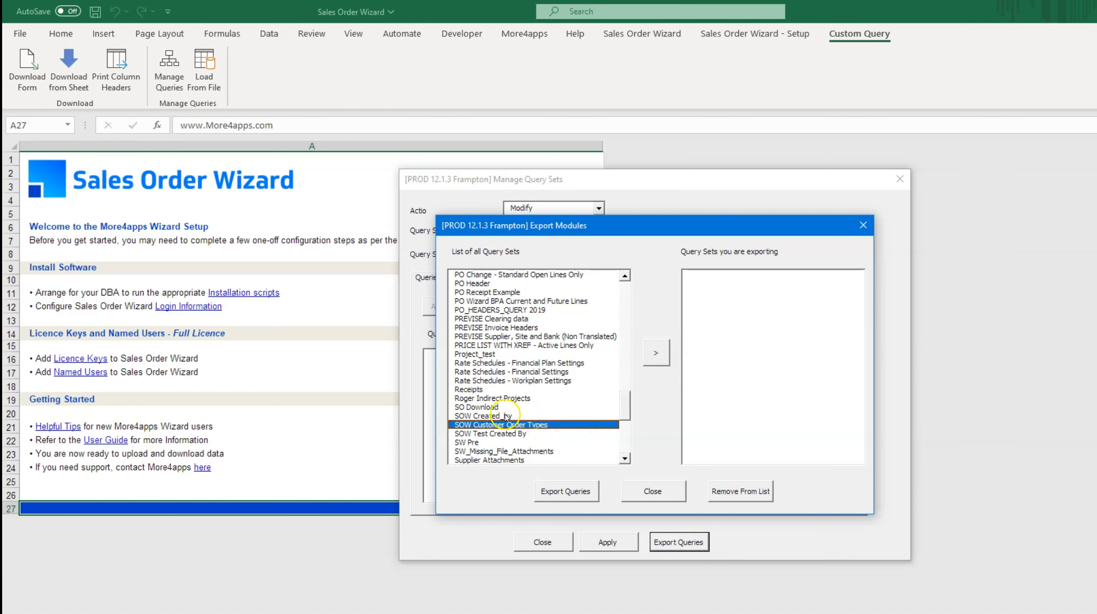
left_click(468, 390, "ctrl")
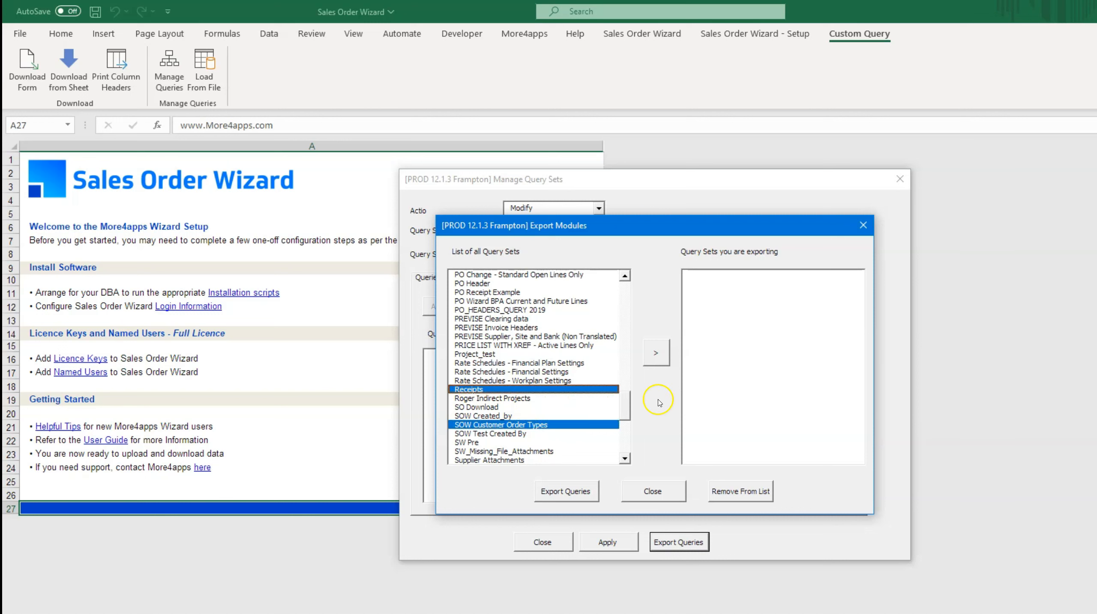
left_click(655, 353)
Step: Export the listed query sets to the Documents folder and close the query set manager
left_click(559, 491)
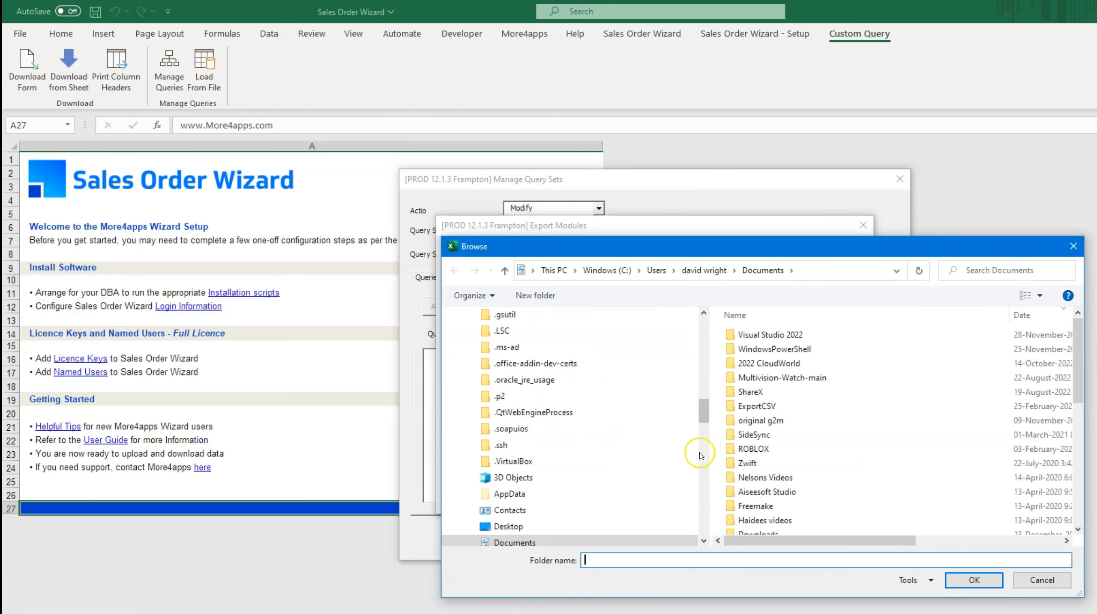
left_click(514, 543)
left_click(963, 585)
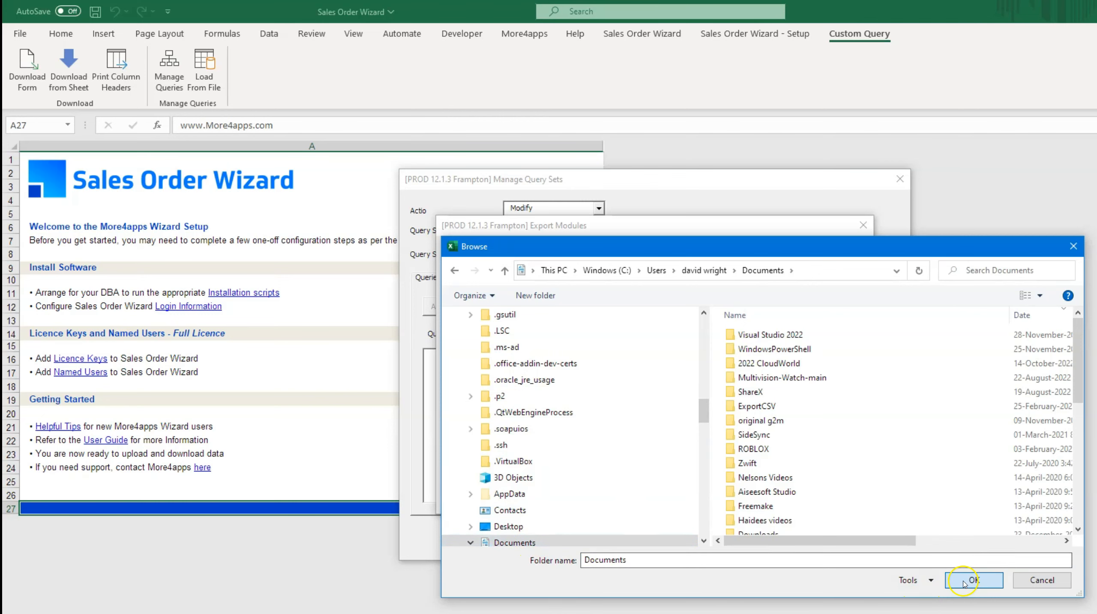
left_click(697, 415)
left_click(588, 541)
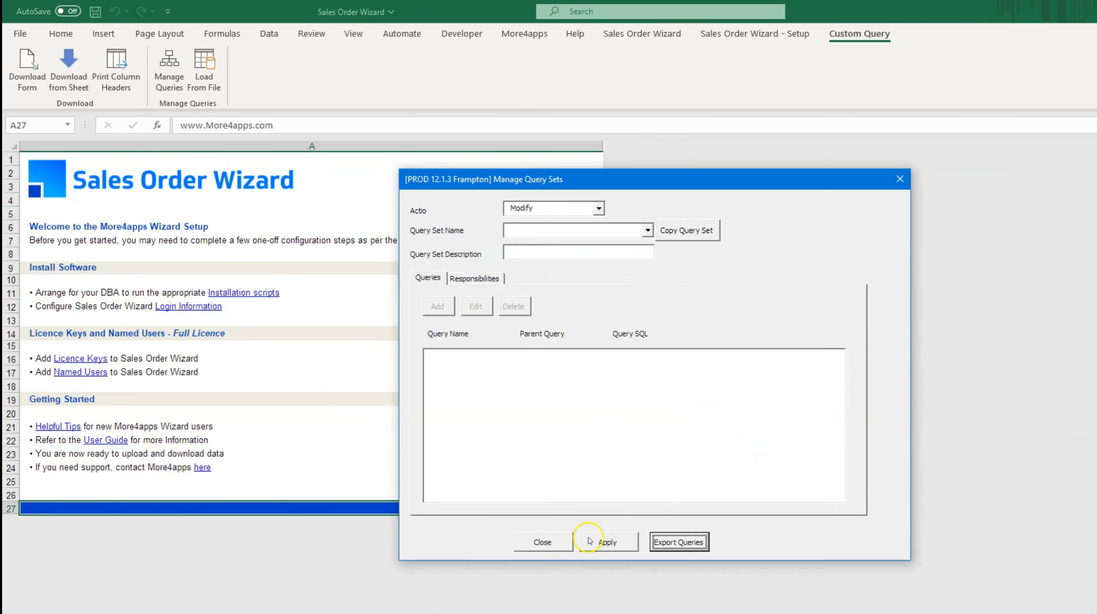
left_click(559, 544)
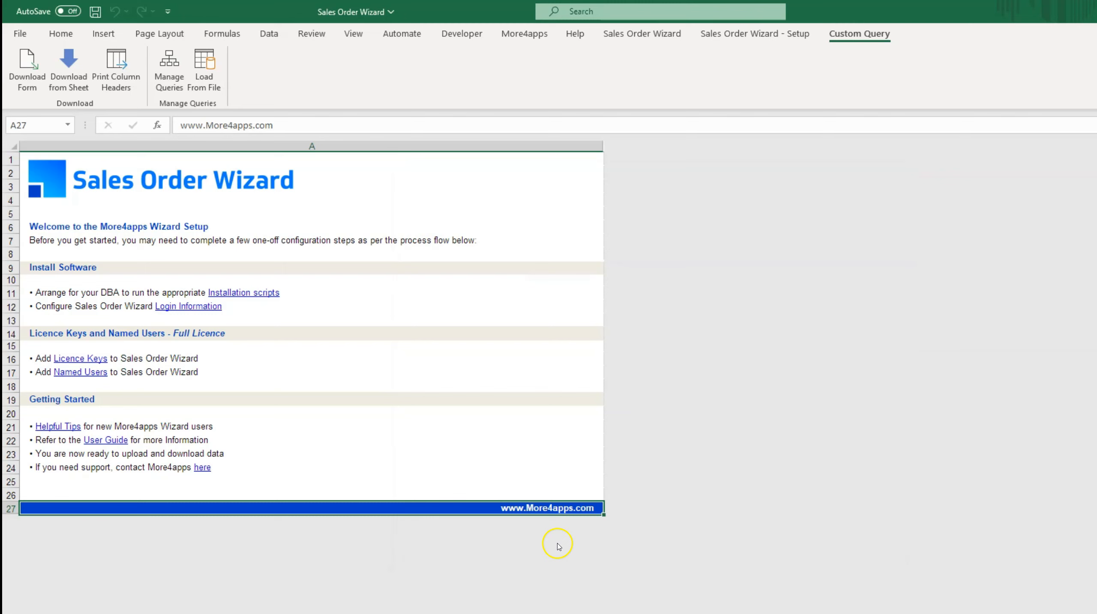
Step: Log out of the PROD 12.1.3 Frampton environment and log in to QA 12.2.6 Fripp as Order Management Super User, Vision Operations (USA)
left_click(642, 33)
left_click(21, 69)
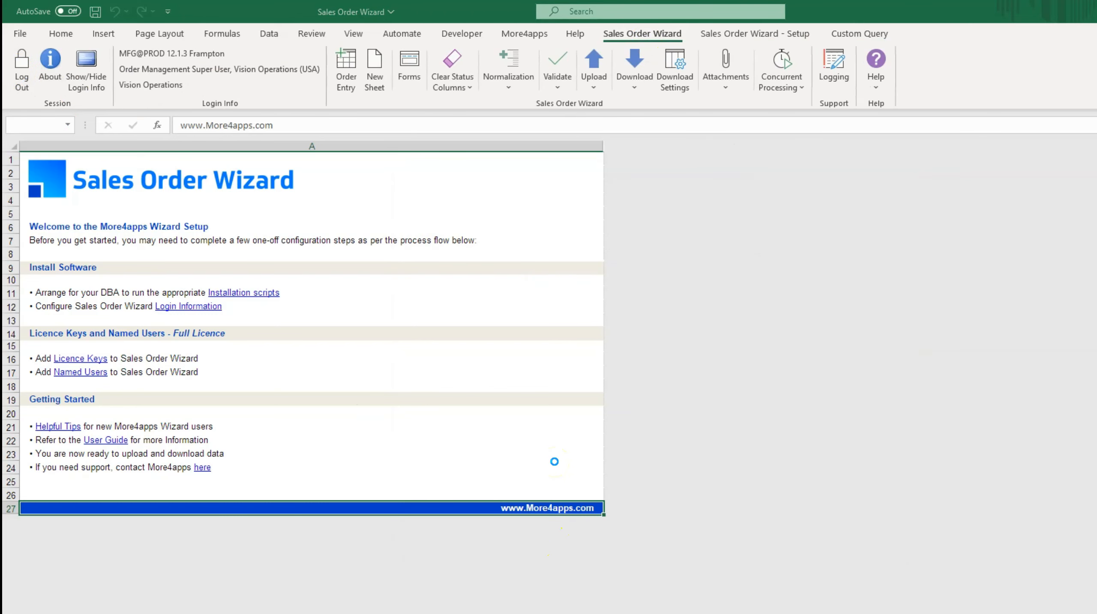
left_click(723, 416)
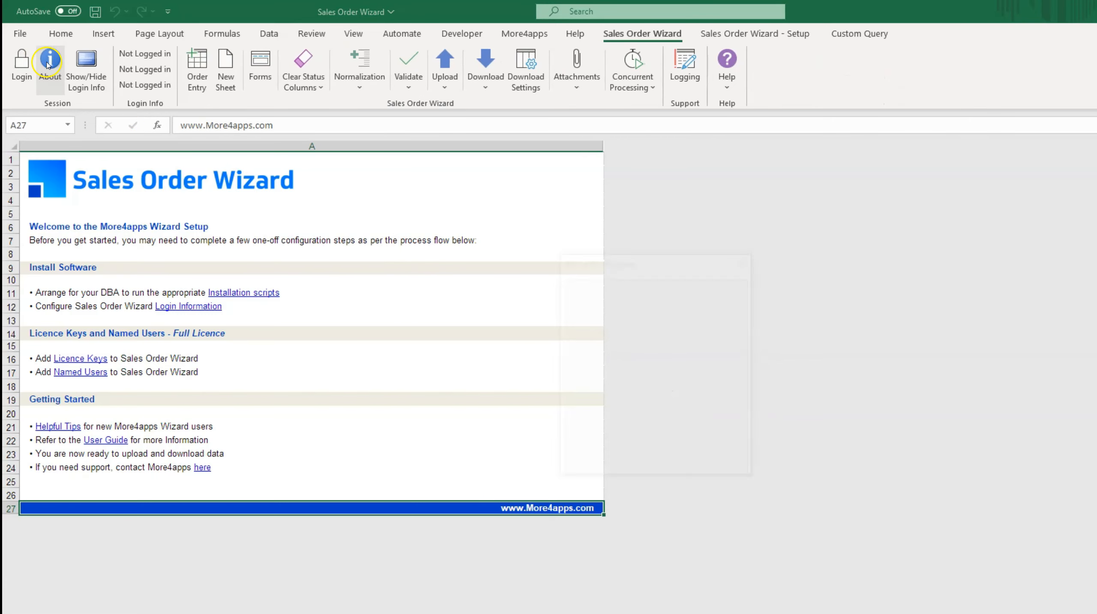
left_click(22, 64)
left_click(721, 313)
left_click(657, 336)
left_click(621, 340)
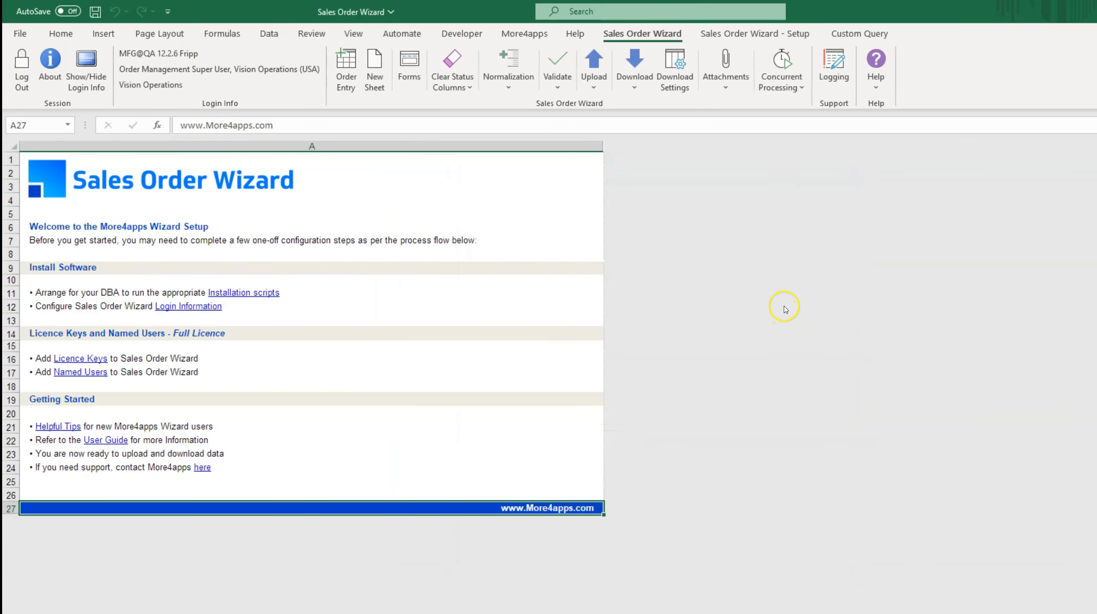
Step: Load the Receipts and SOW Customer Order Types XML files from the Documents folder as query sets and close the processing messages
left_click(858, 34)
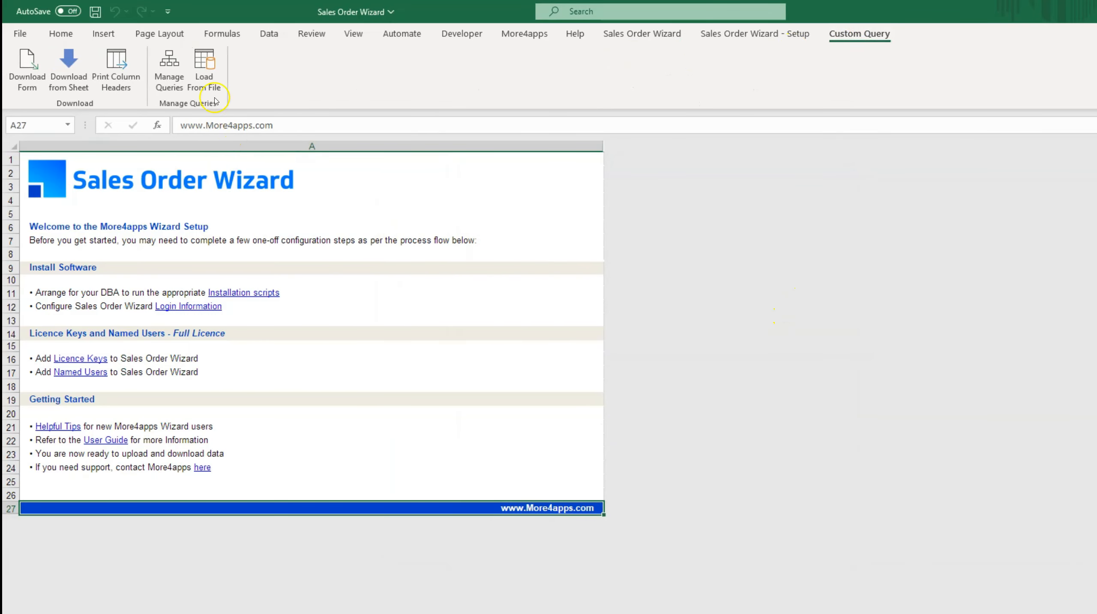
left_click(204, 62)
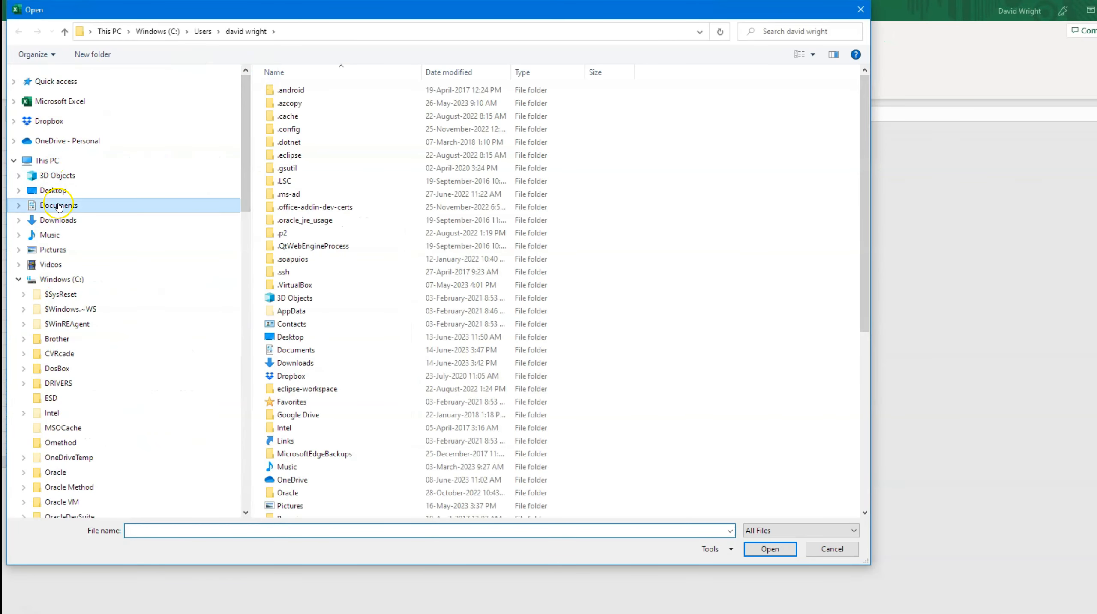
left_click(60, 206)
left_click(770, 550)
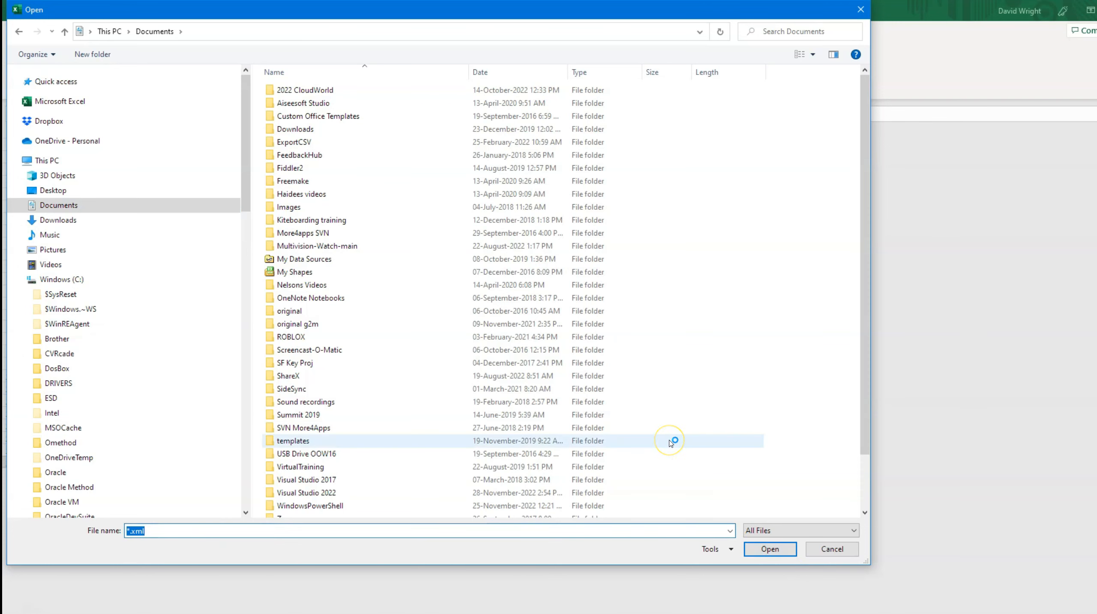
scroll(852, 490, "down", 3)
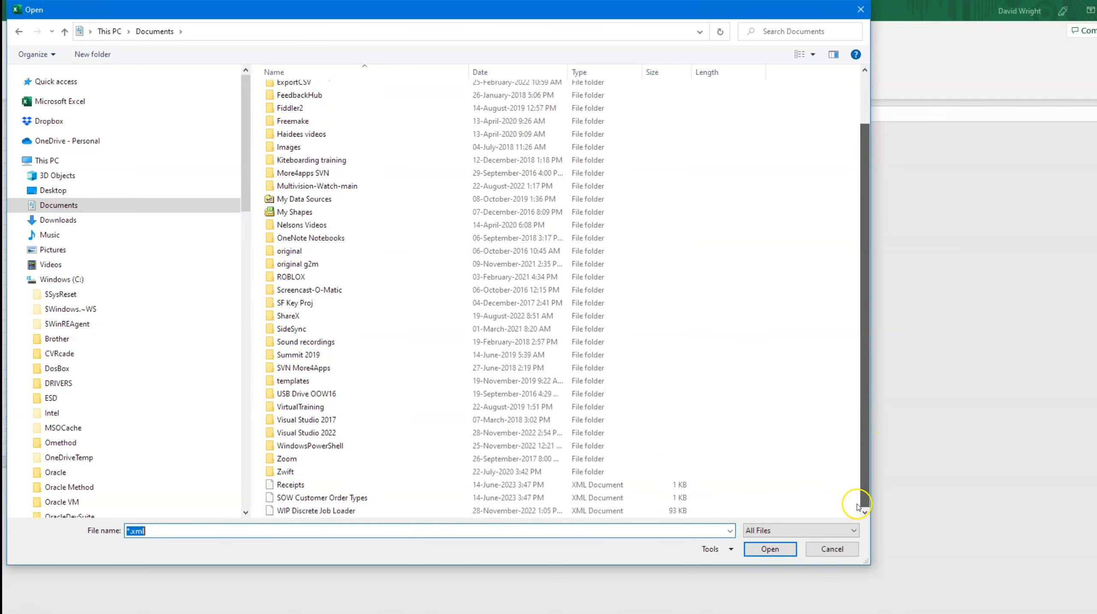
left_click(291, 485)
left_click(320, 498, "ctrl")
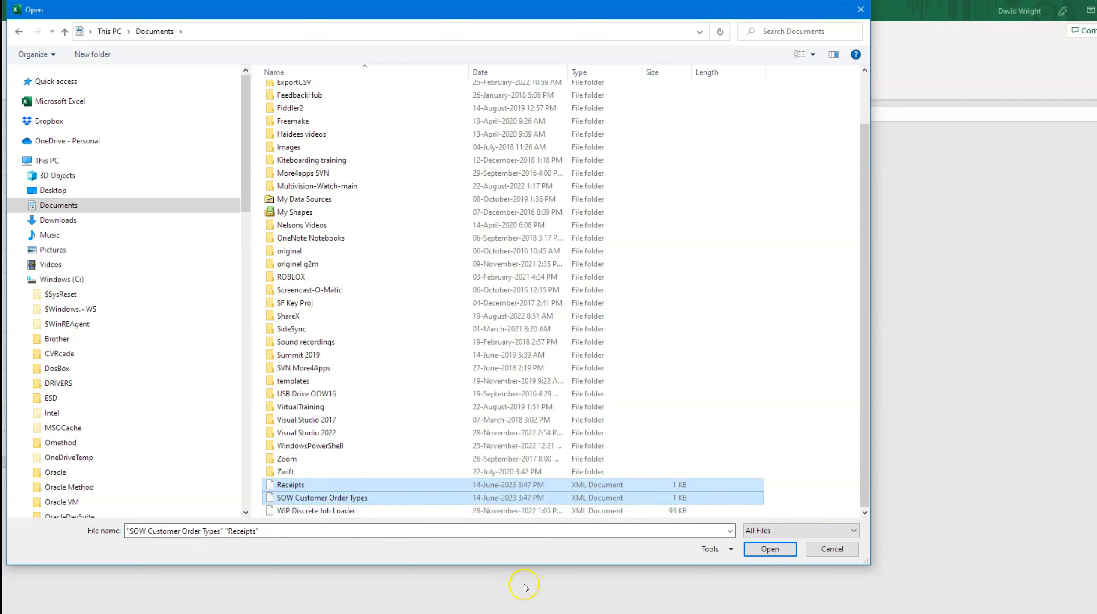
left_click(764, 552)
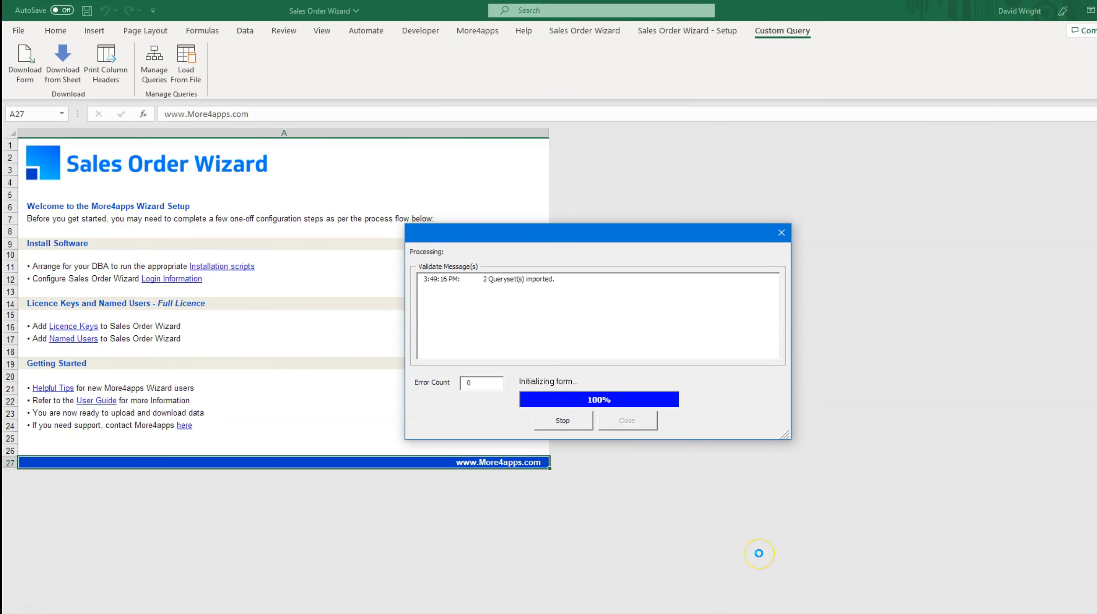
left_click(641, 426)
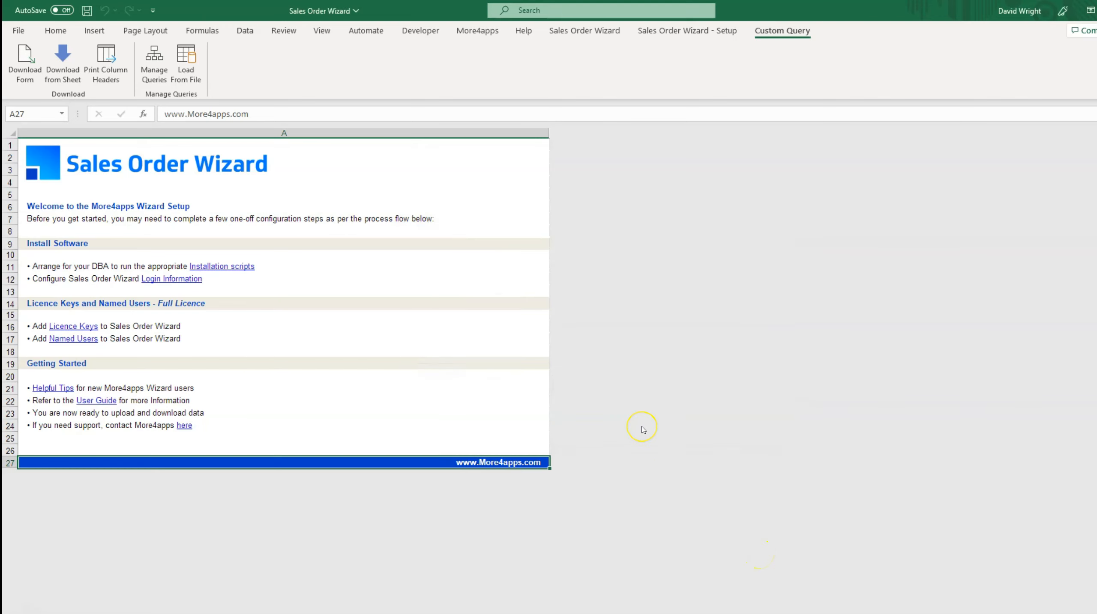